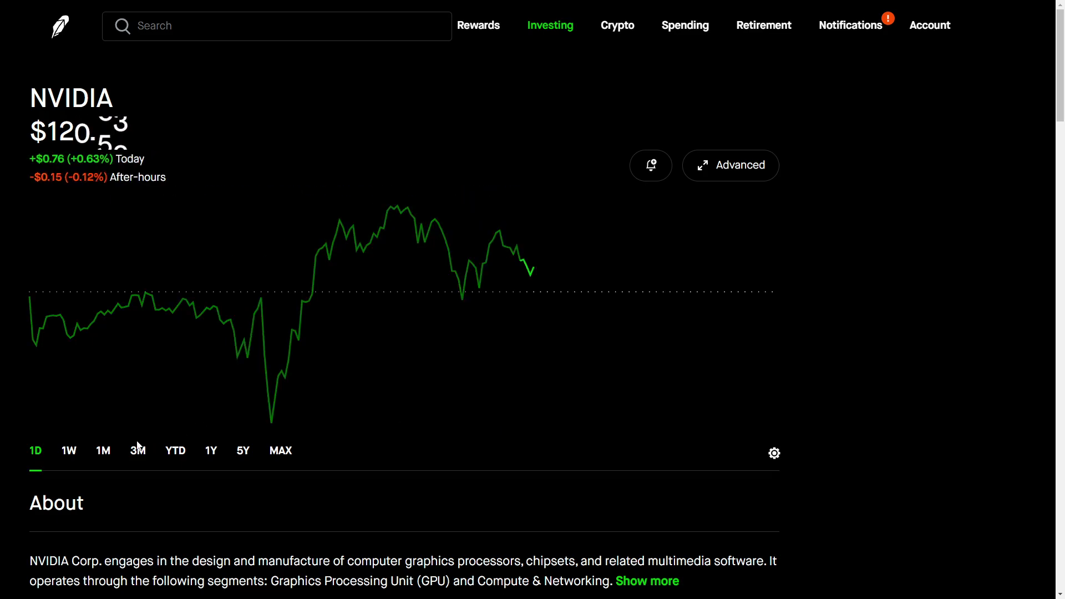
Review NVIDIA's 1W, 1M, 3M, YTD and 1Y price charts in Robinhood, then return to 1D
left_click(65, 461)
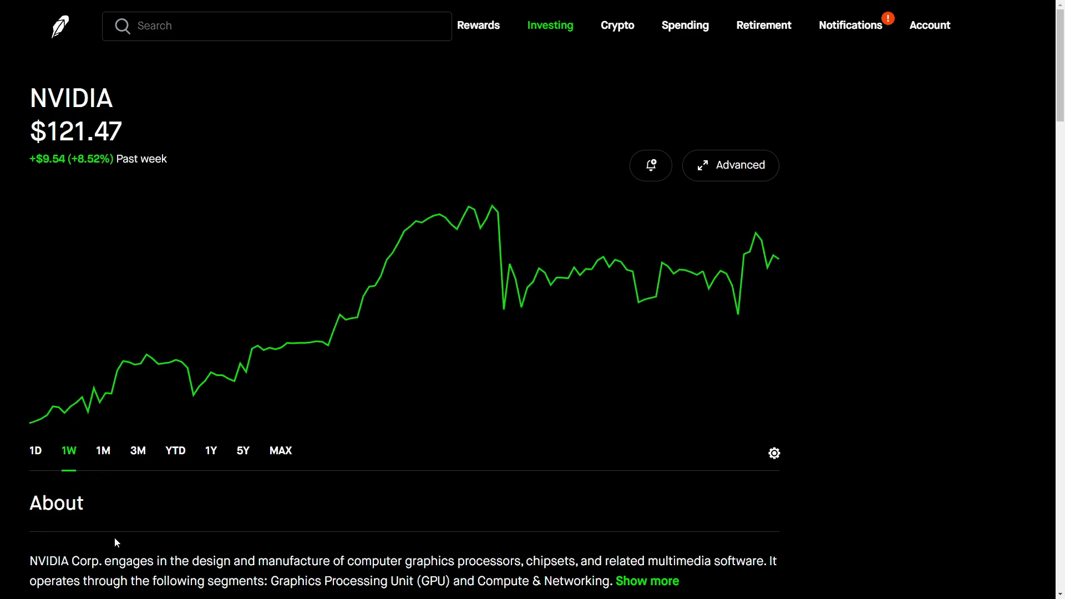
left_click(102, 460)
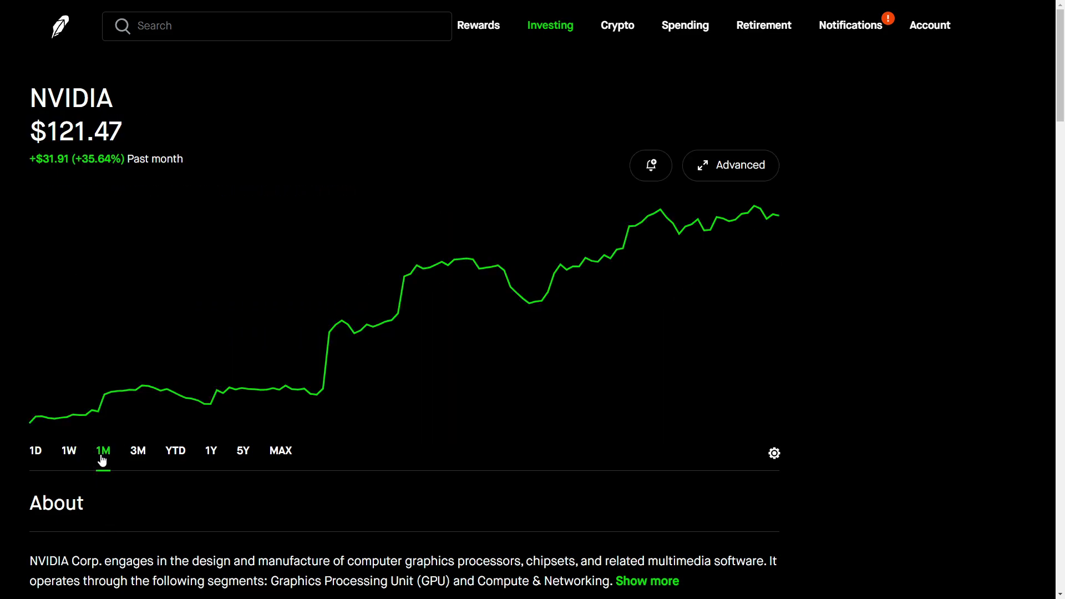
left_click(137, 457)
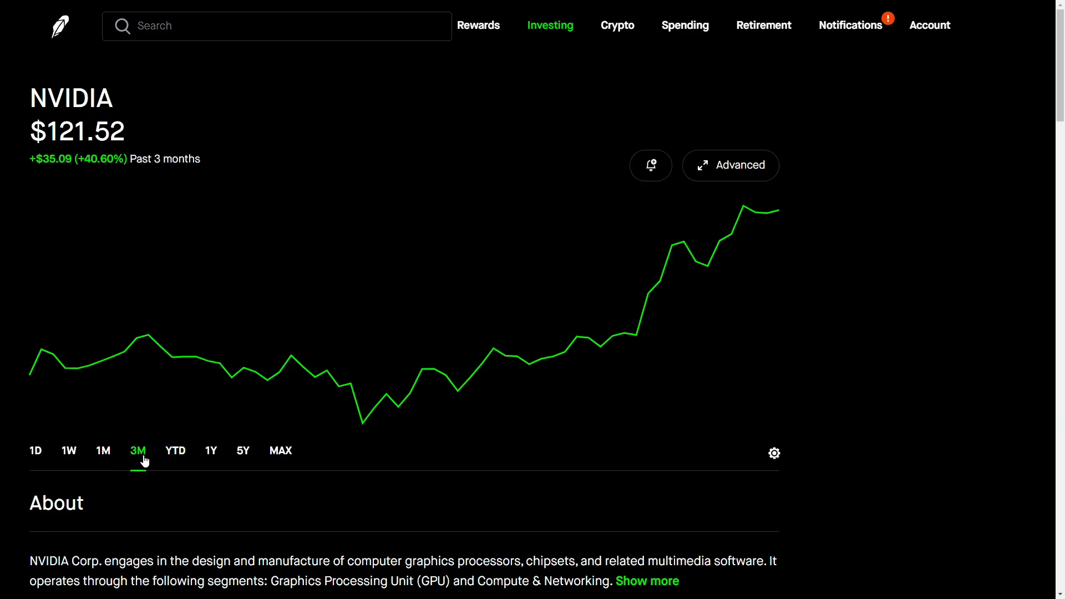
left_click(169, 459)
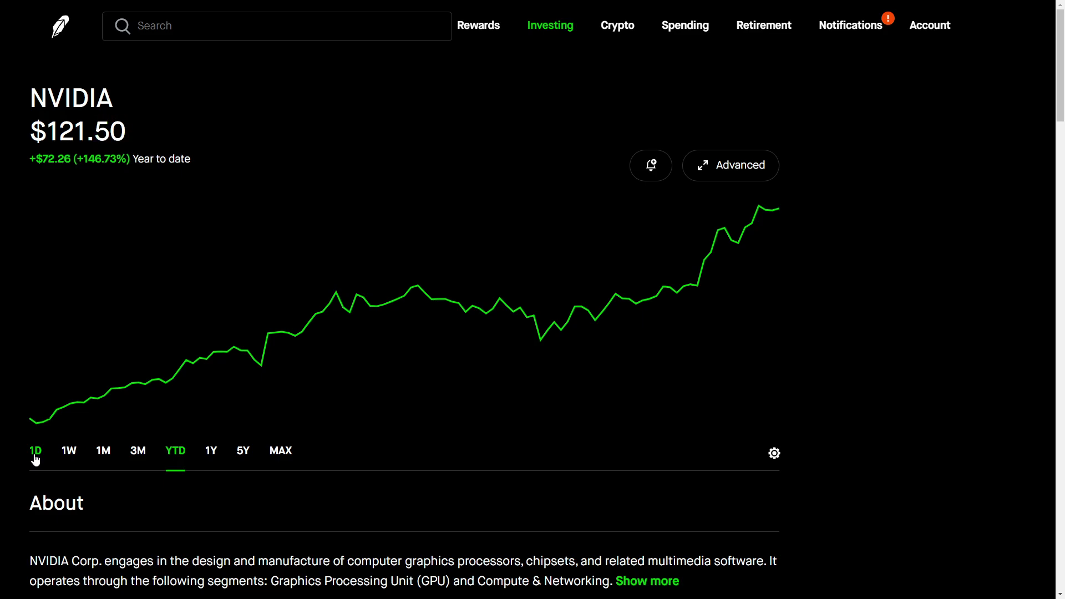
left_click(211, 460)
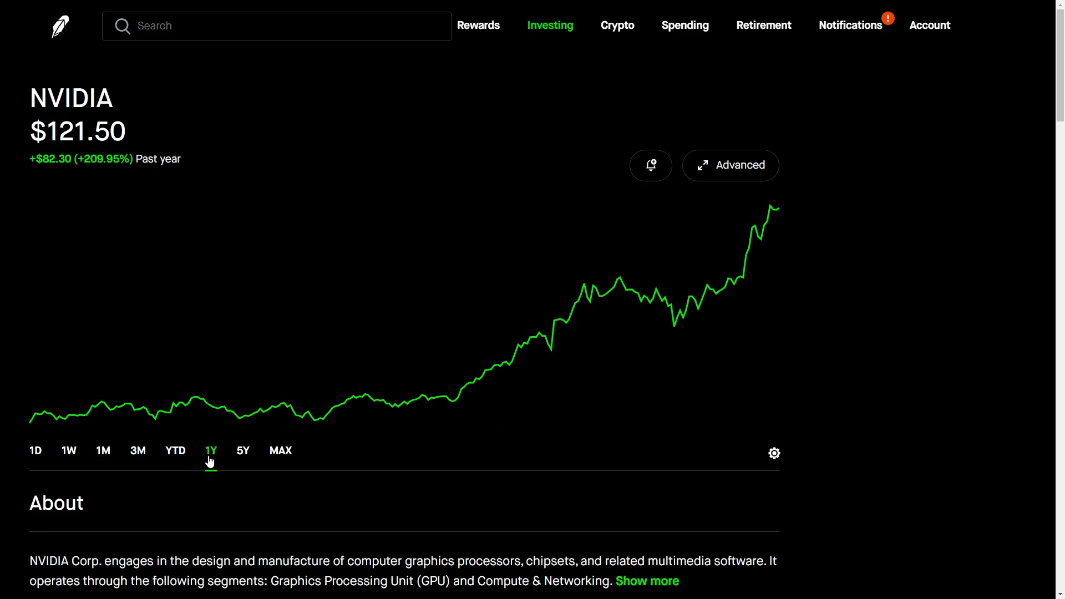
left_click(36, 451)
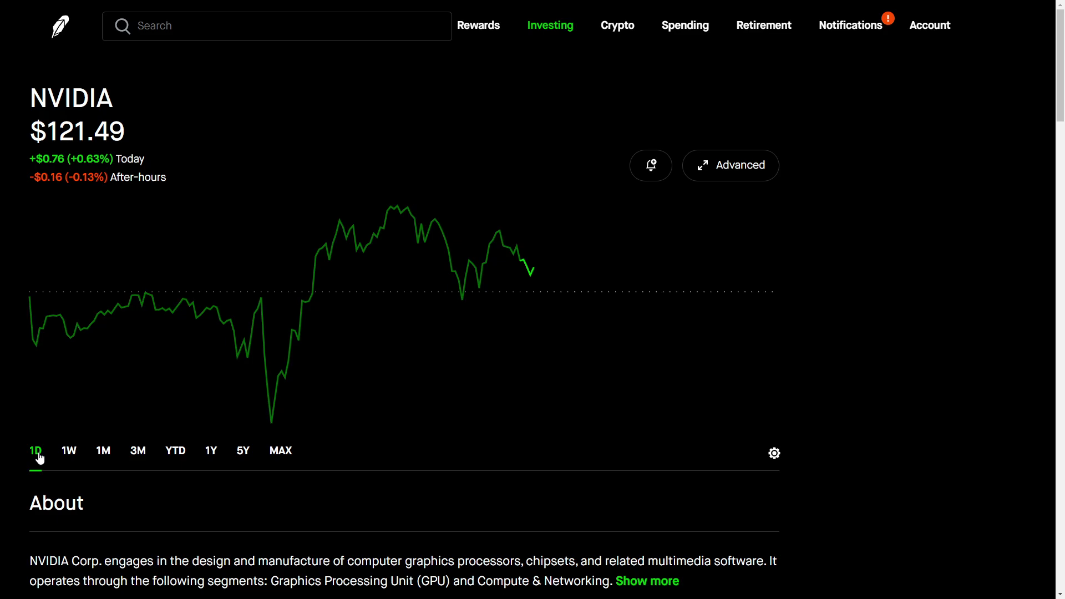
Go back to the NVDY ETF page and scroll through its Top Holdings table
key("alt+Left")
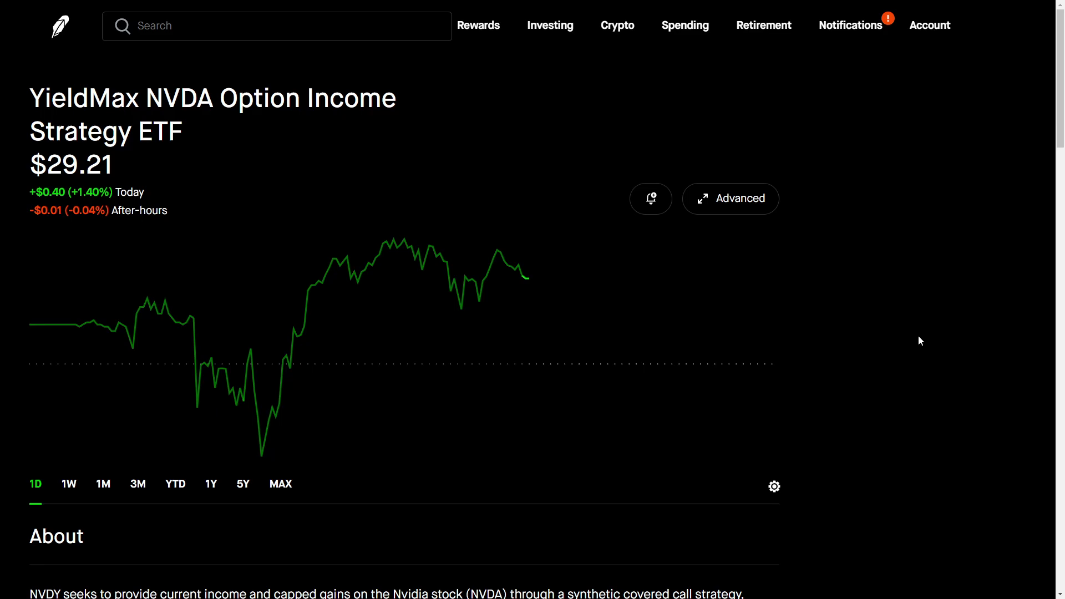
scroll(919, 340, "down", 10)
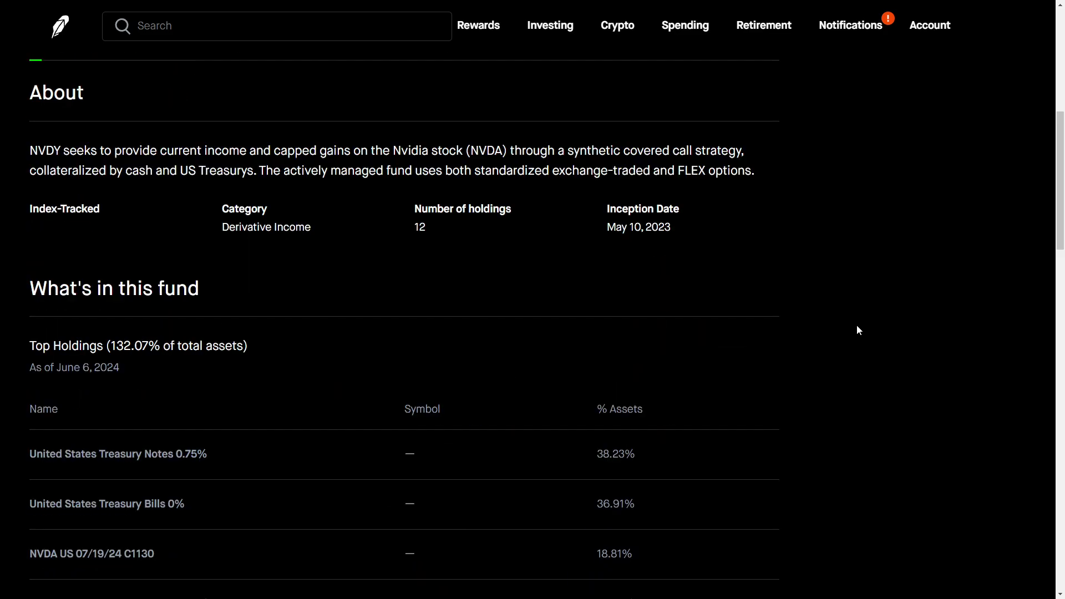
scroll(810, 336, "down", 3)
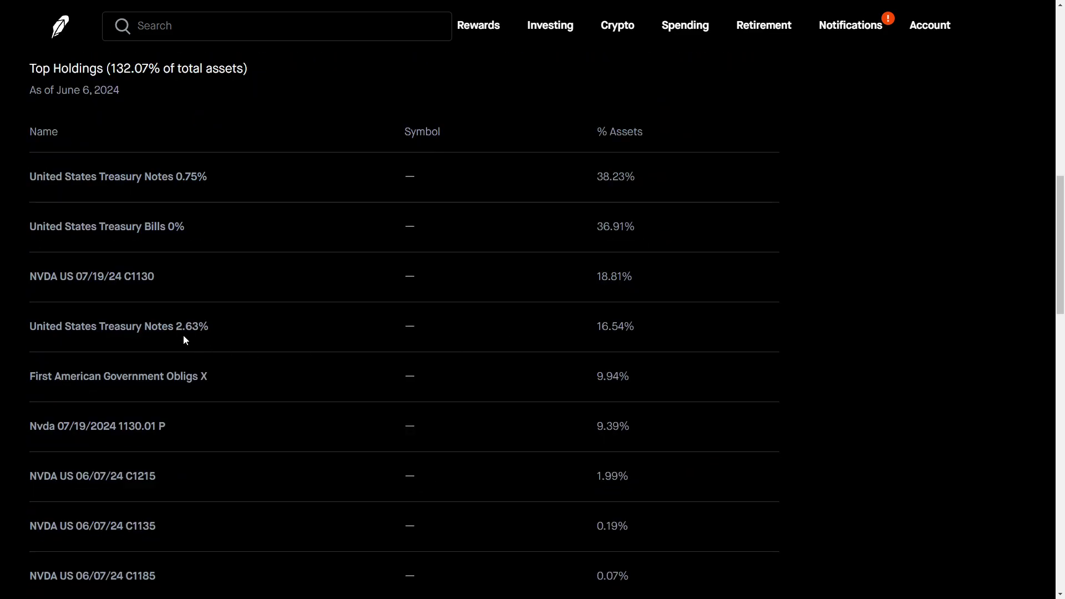
scroll(120, 294, "up", 5)
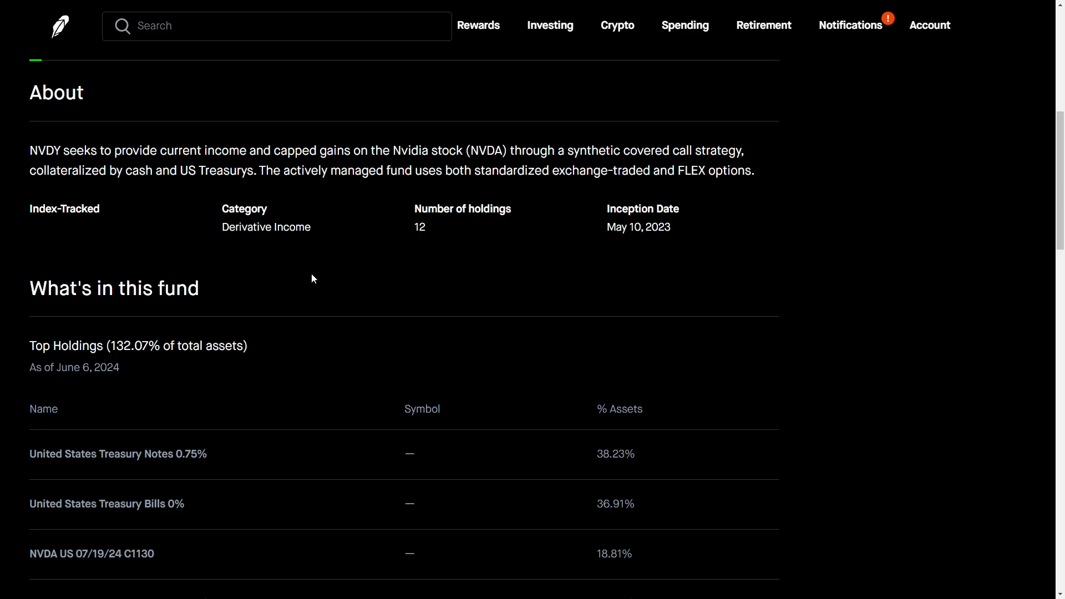
scroll(385, 314, "down", 3)
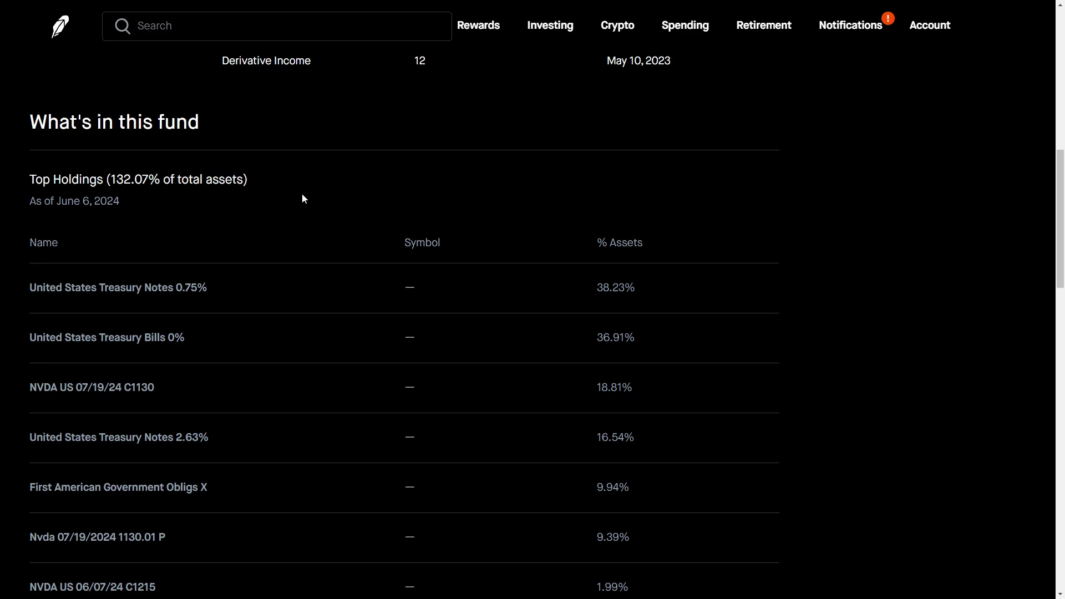
scroll(256, 324, "down", 1)
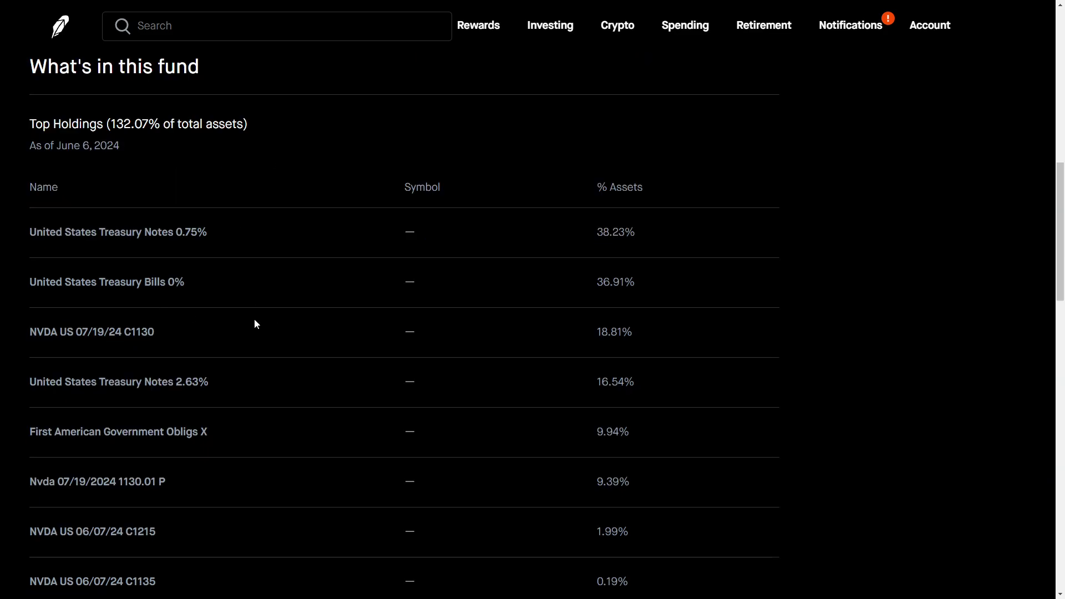
scroll(172, 264, "down", 1)
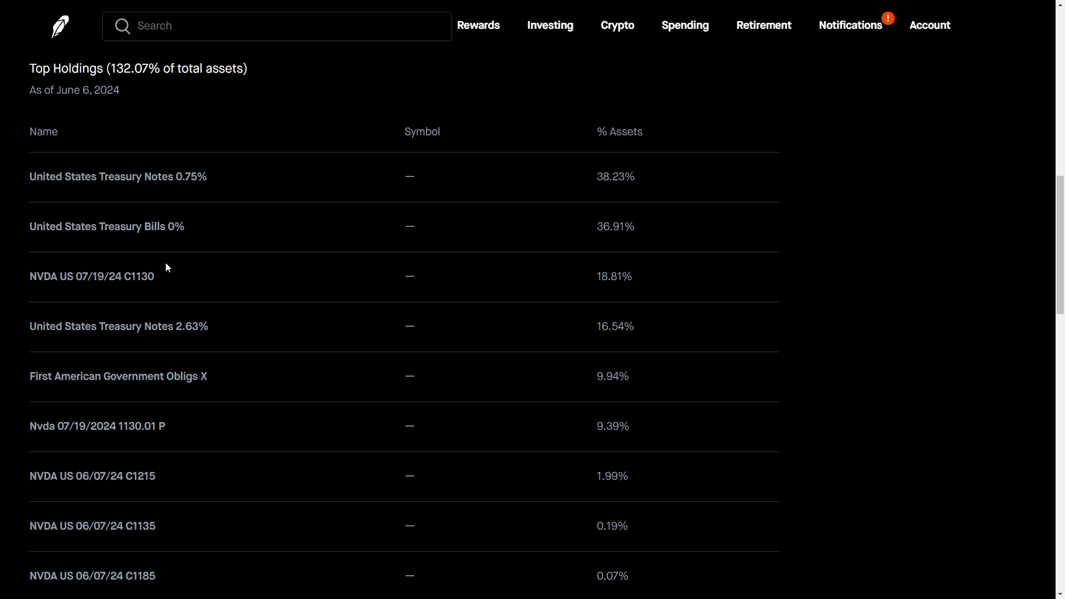
scroll(161, 275, "down", 1)
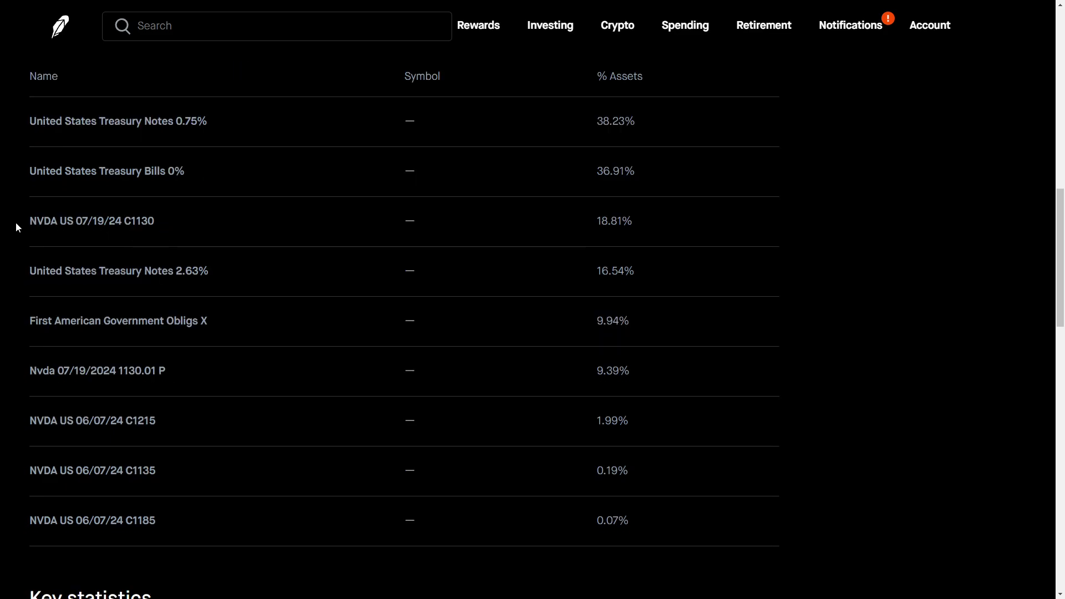
Highlight the NVDA US 07/19/24 C1130 holding, then the 4.71 30-Day yield in Key statistics
left_click_drag(58, 222, 155, 222)
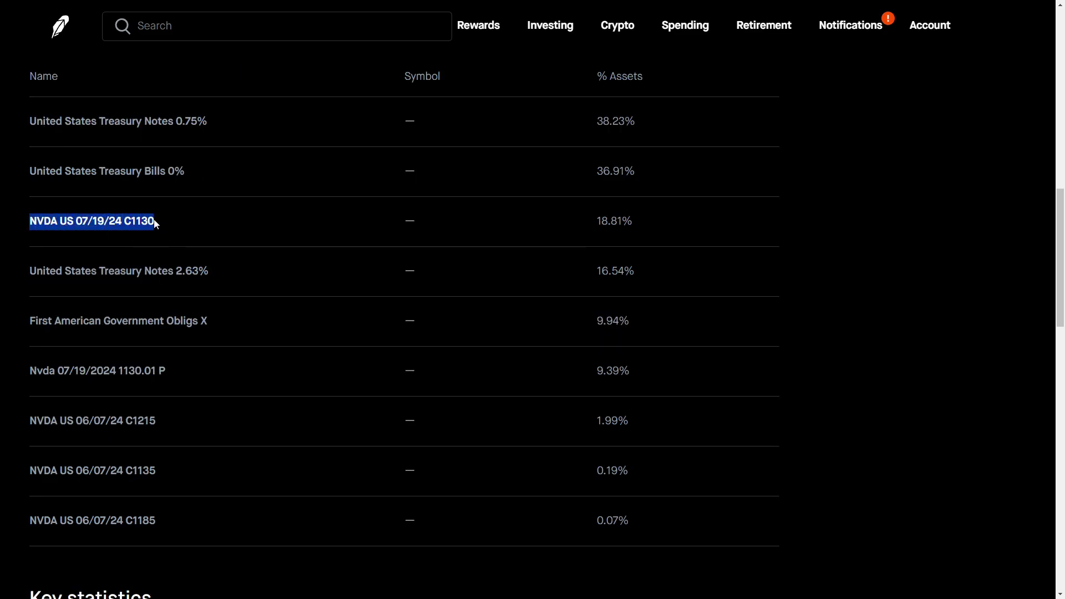
left_click(127, 228)
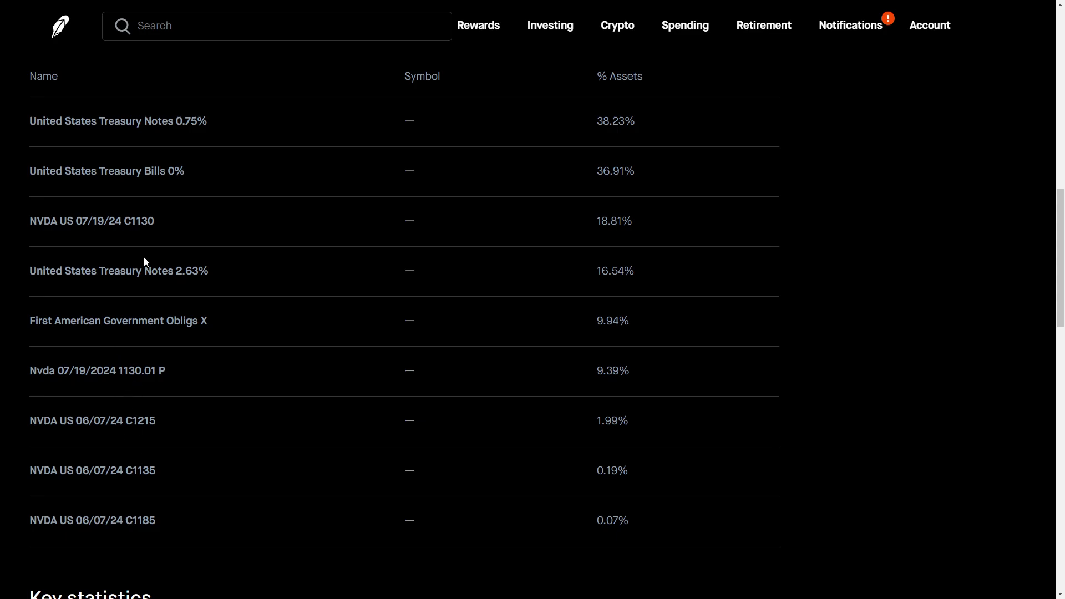
scroll(274, 428, "down", 3)
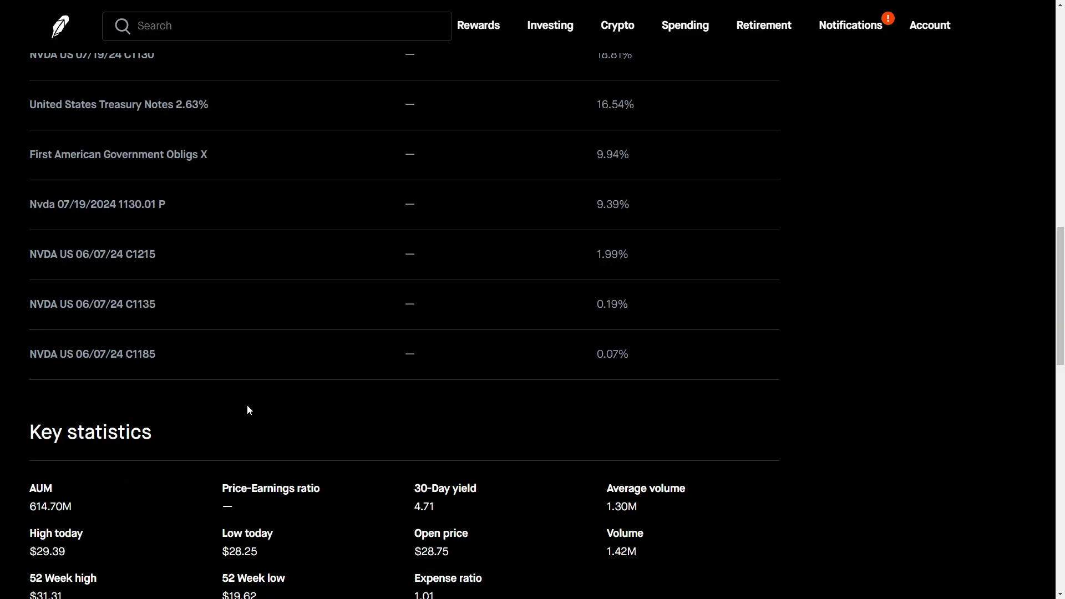
scroll(248, 410, "down", 2)
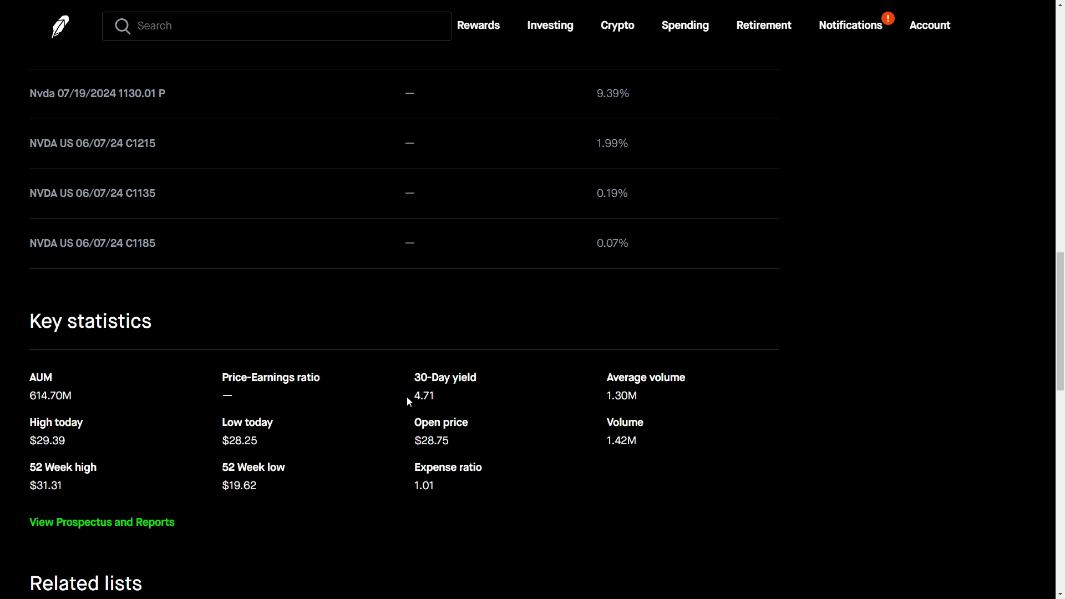
left_click_drag(410, 395, 435, 391)
scroll(432, 404, "up", 15)
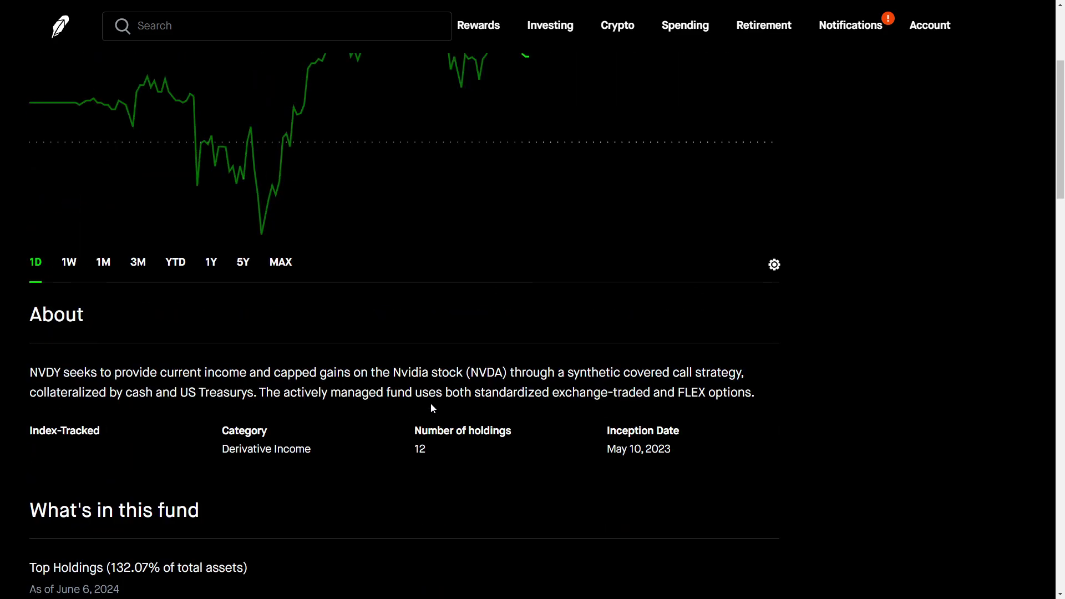
scroll(433, 408, "up", 4)
left_click(176, 485)
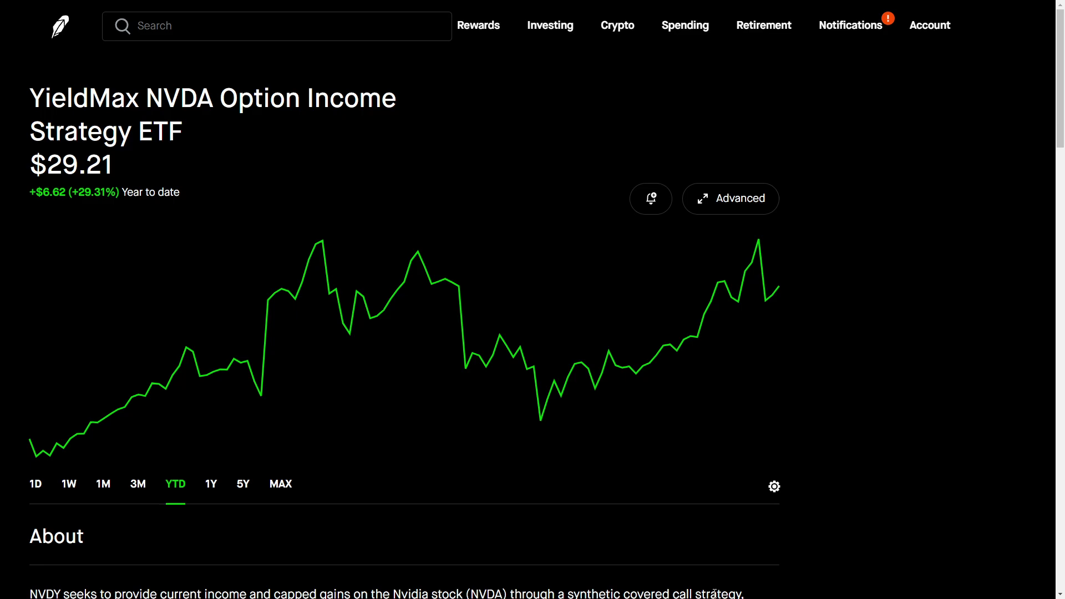
left_click(212, 485)
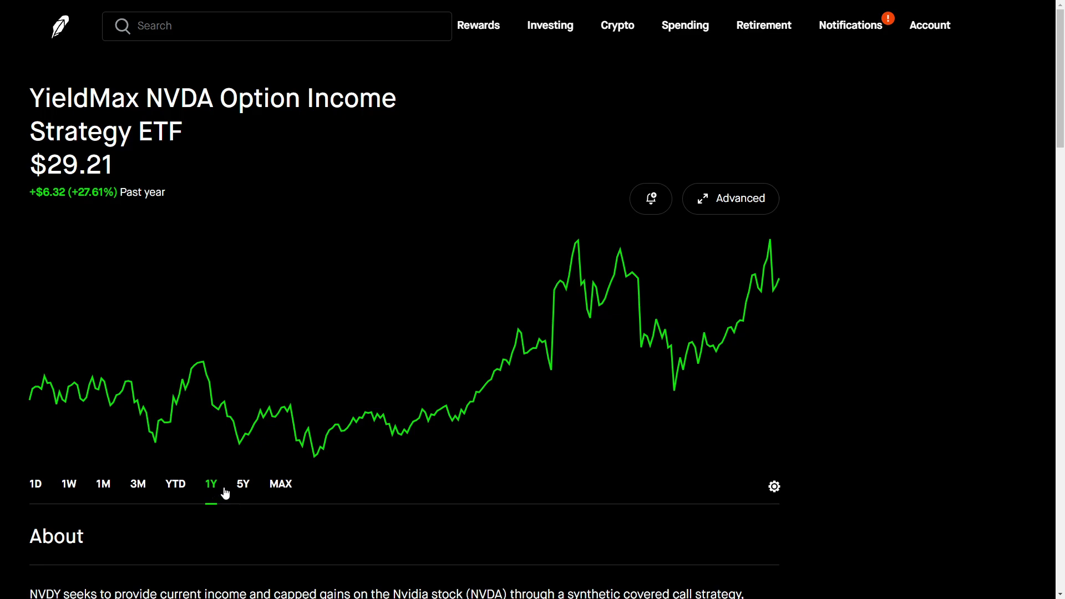
left_click(242, 489)
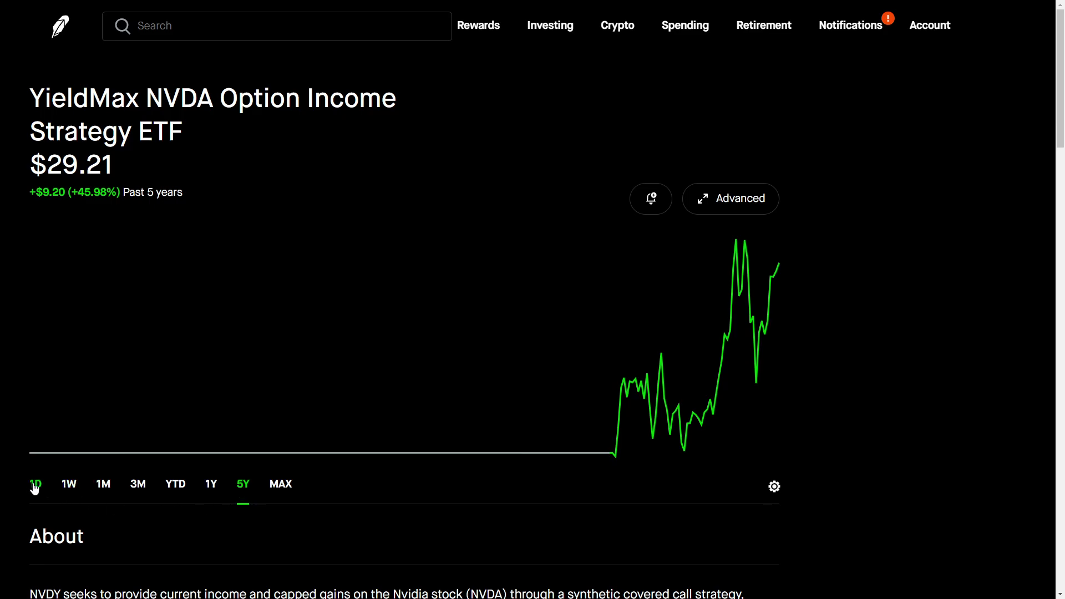
left_click(179, 497)
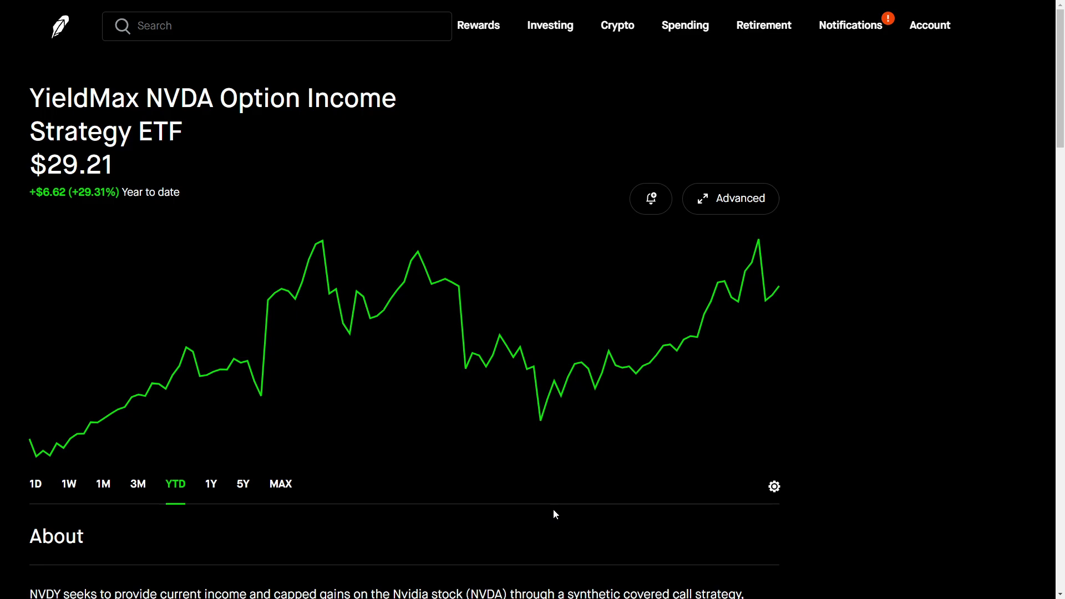
scroll(553, 510, "down", 4)
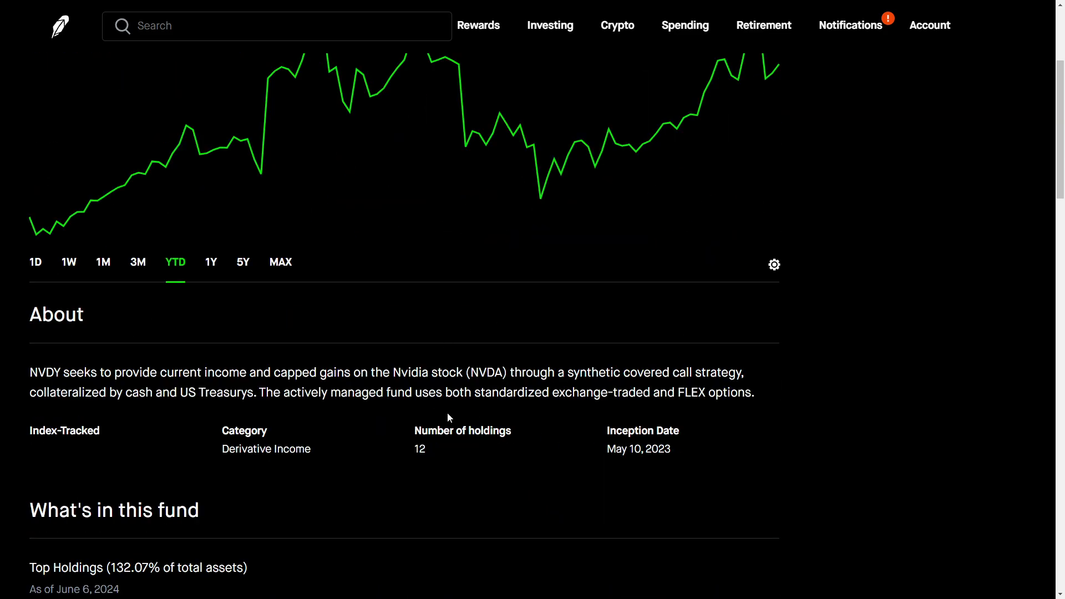
left_click(34, 262)
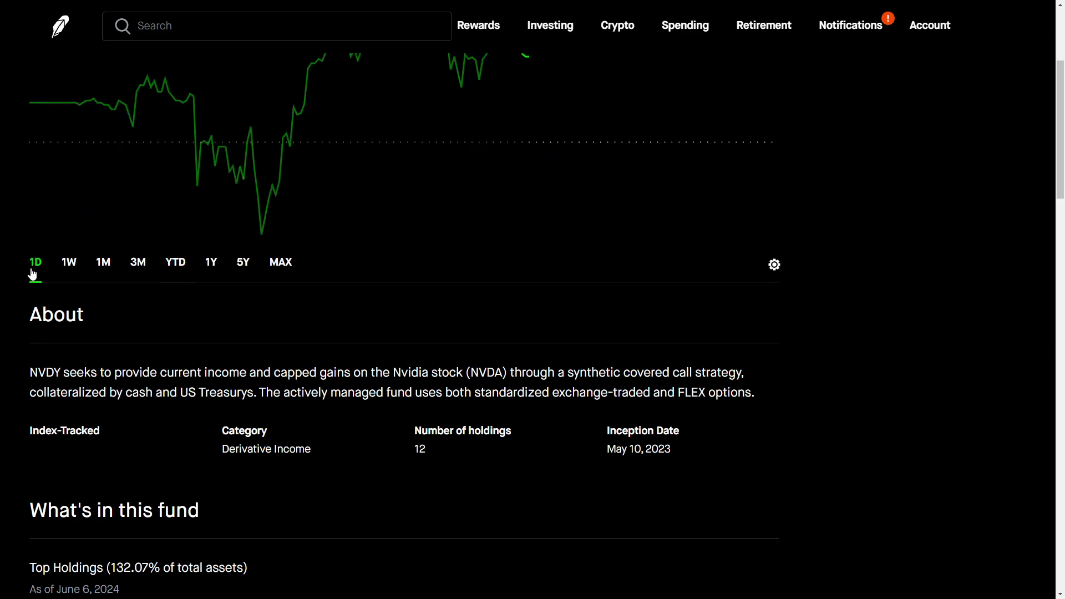
Scroll back up to NVDY's one-day price chart showing $29.32, up 1.91%
scroll(323, 444, "up", 4)
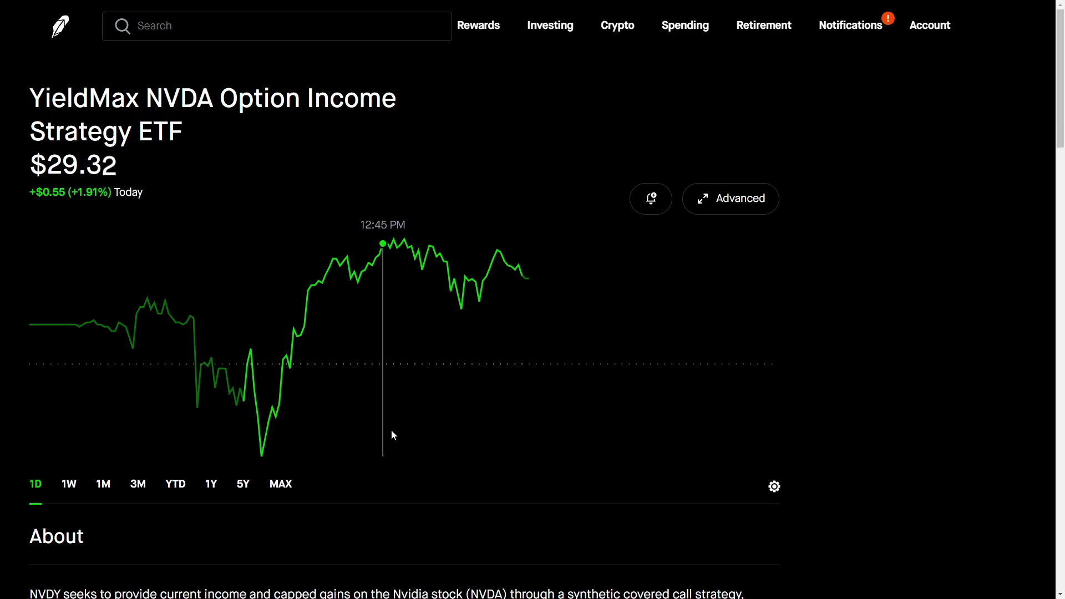
In LIFO_TRADING, check NVDY's Annual Yield and Annual Dividends formula in H2 and I2
key("ctrl+Tab")
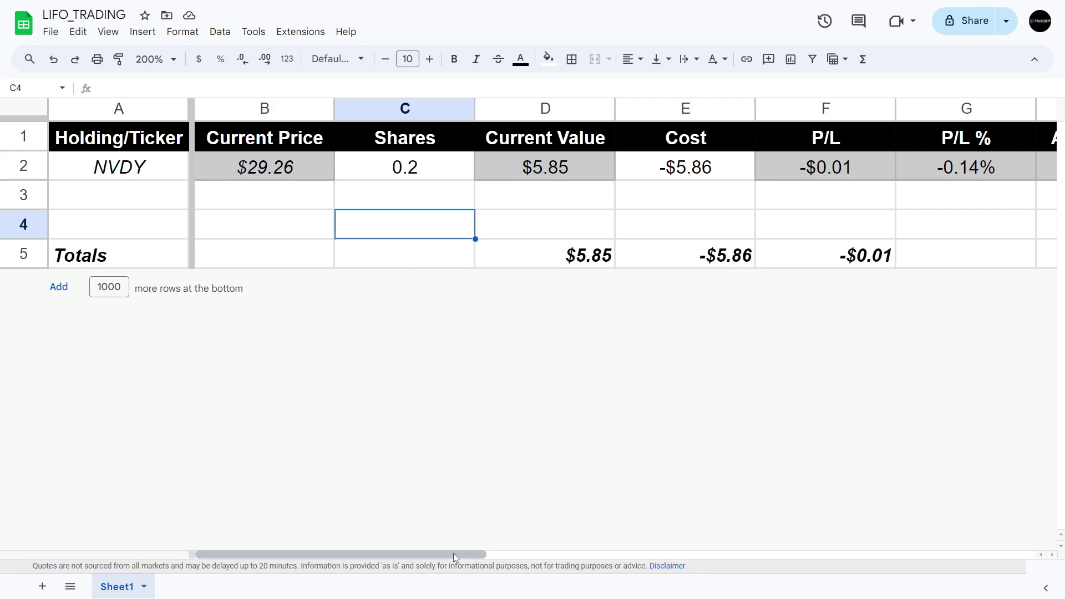
left_click_drag(452, 553, 674, 519)
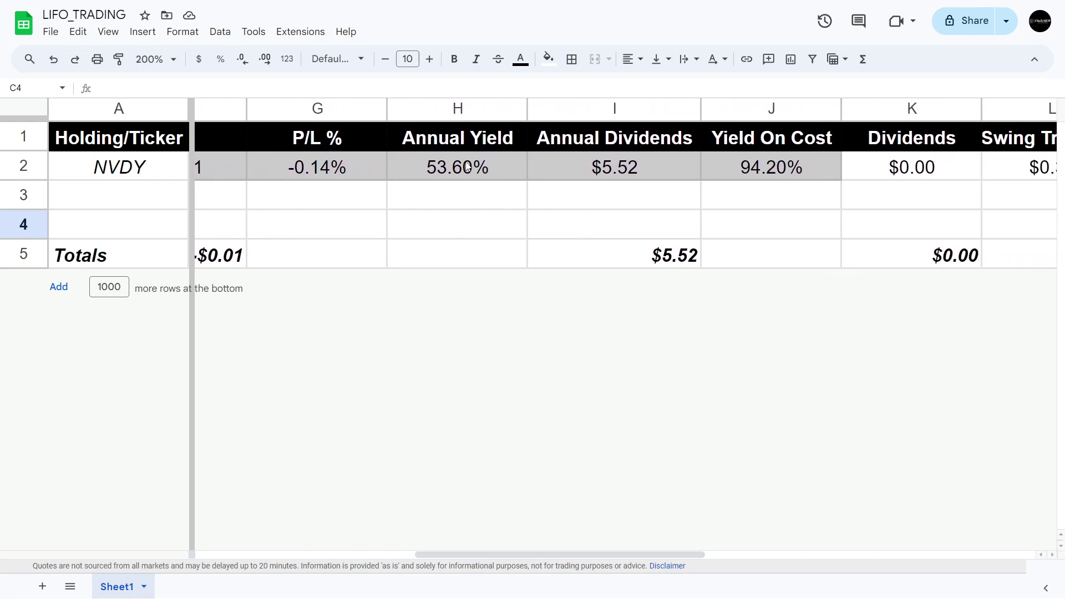
left_click(440, 165)
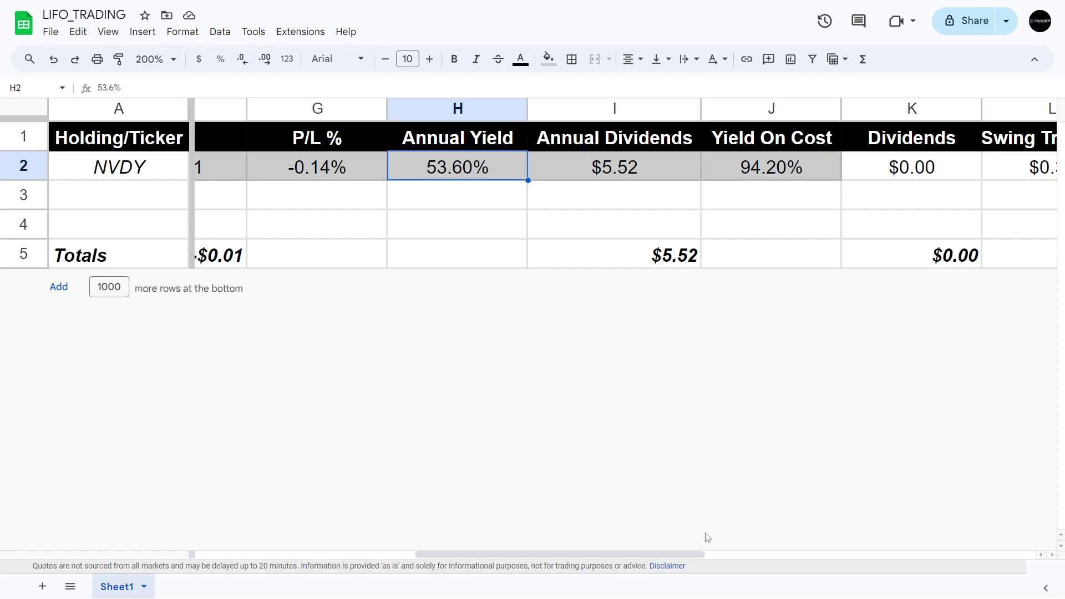
left_click(640, 176)
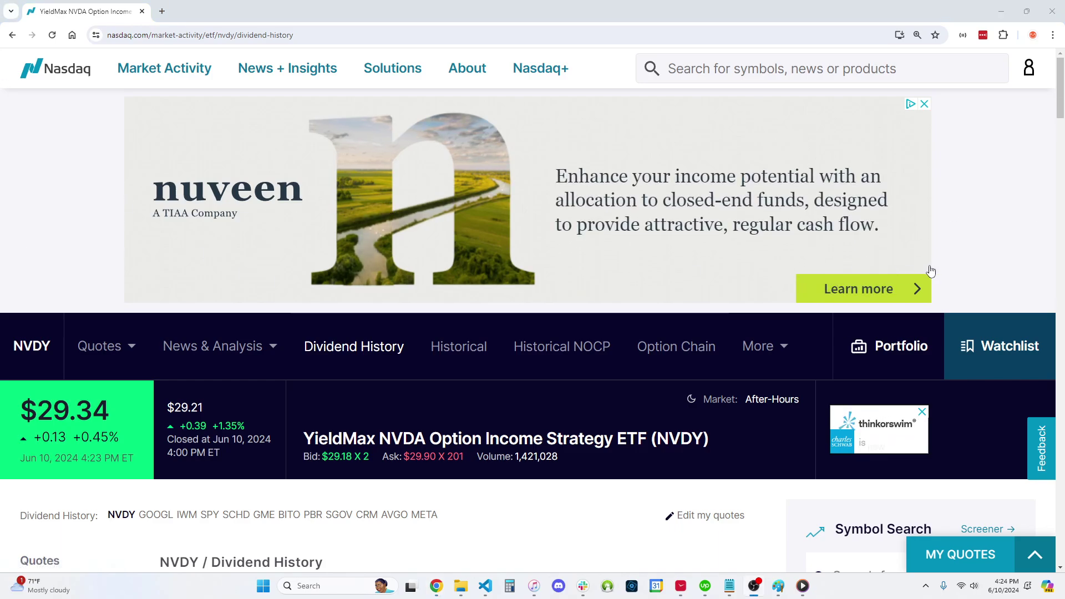
View Nasdaq's NVDY dividend history full screen, highlighting the 106.72% yield and cash payment amounts
key("F11")
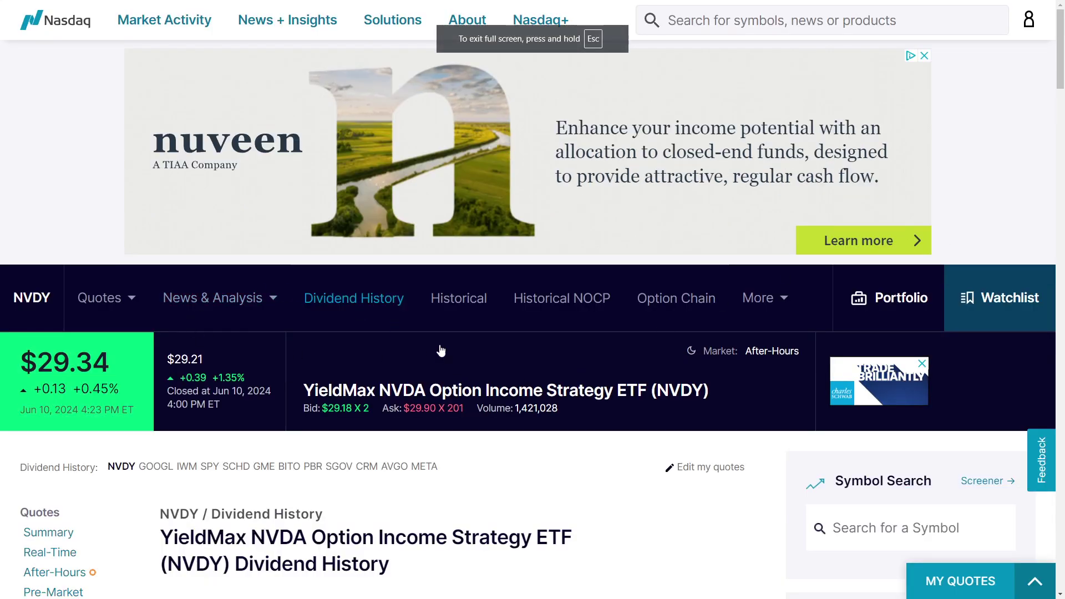
scroll(483, 377, "down", 4)
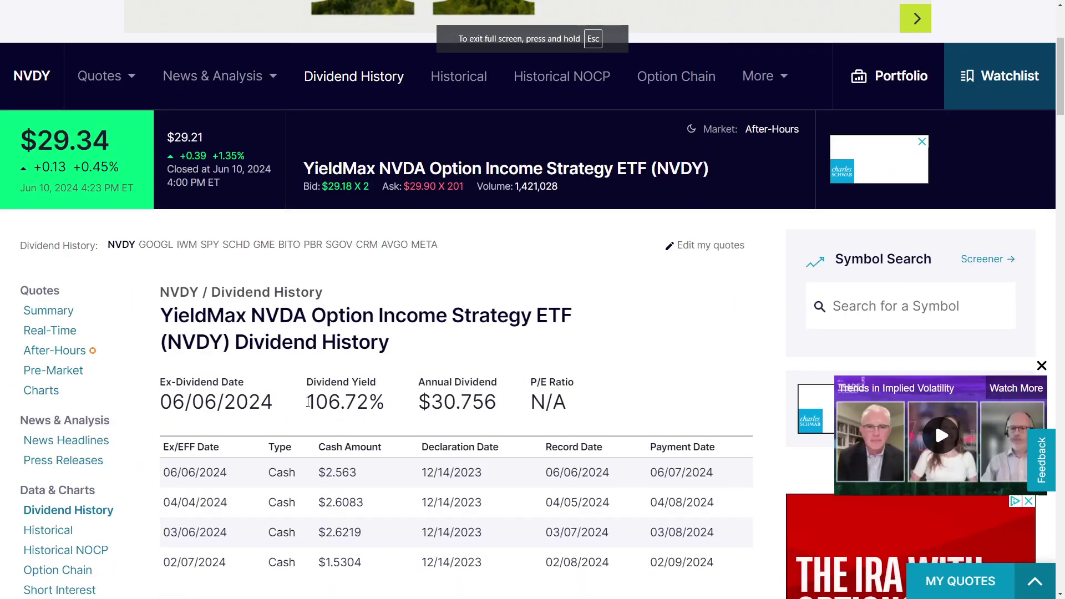
left_click_drag(307, 401, 398, 415)
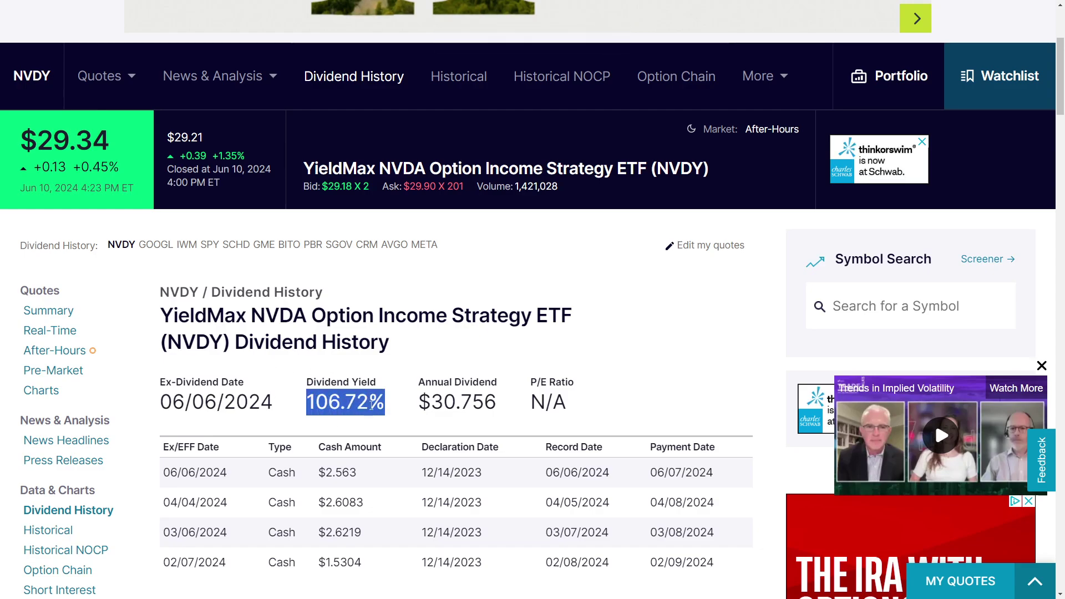
left_click(371, 402)
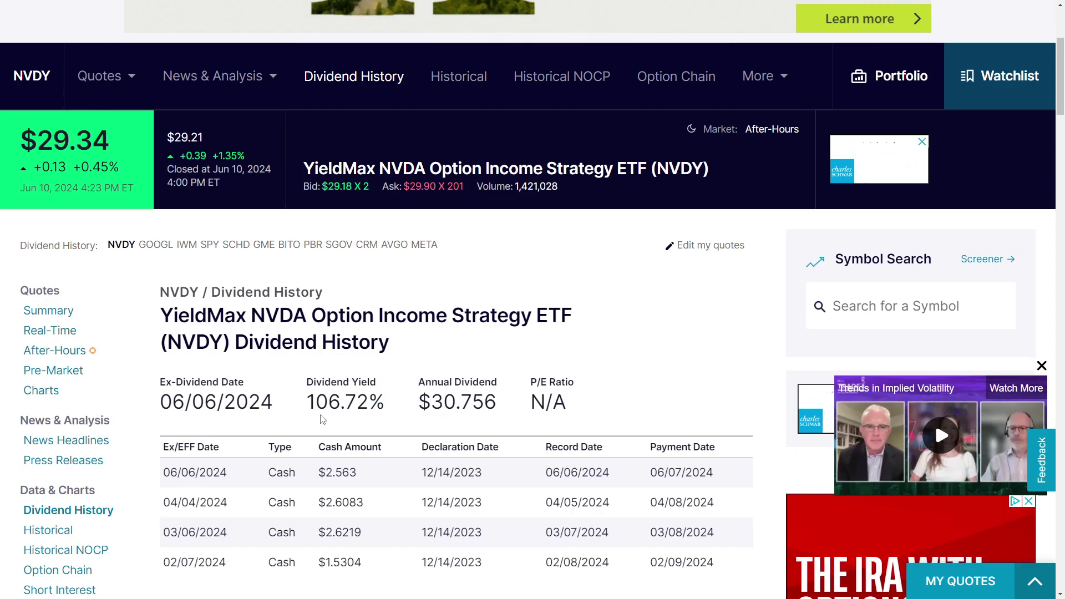
scroll(323, 419, "down", 2)
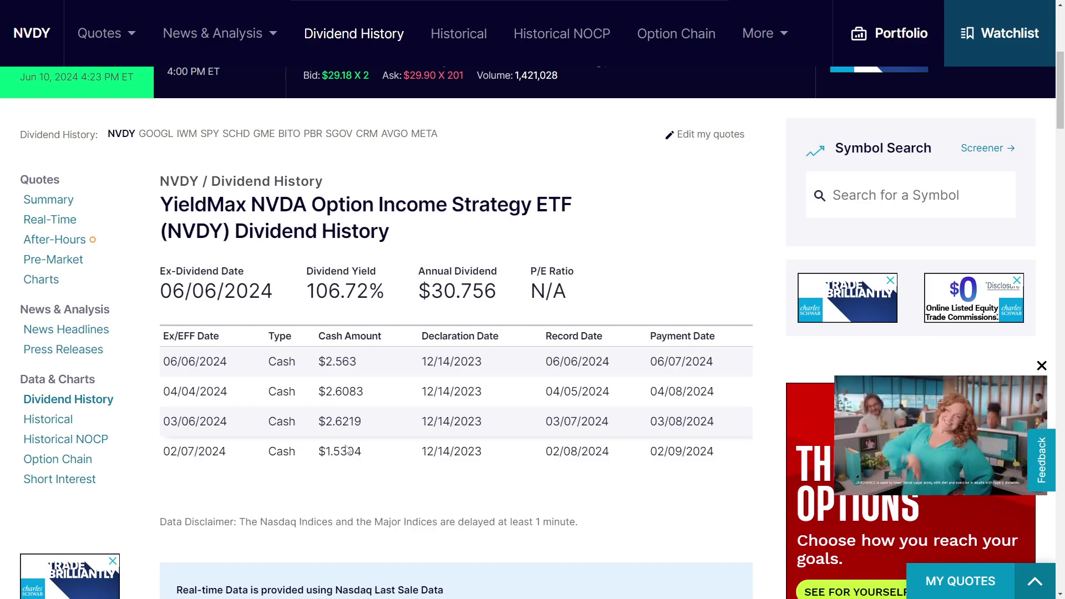
left_click_drag(326, 451, 319, 421)
left_click_drag(364, 392, 357, 362)
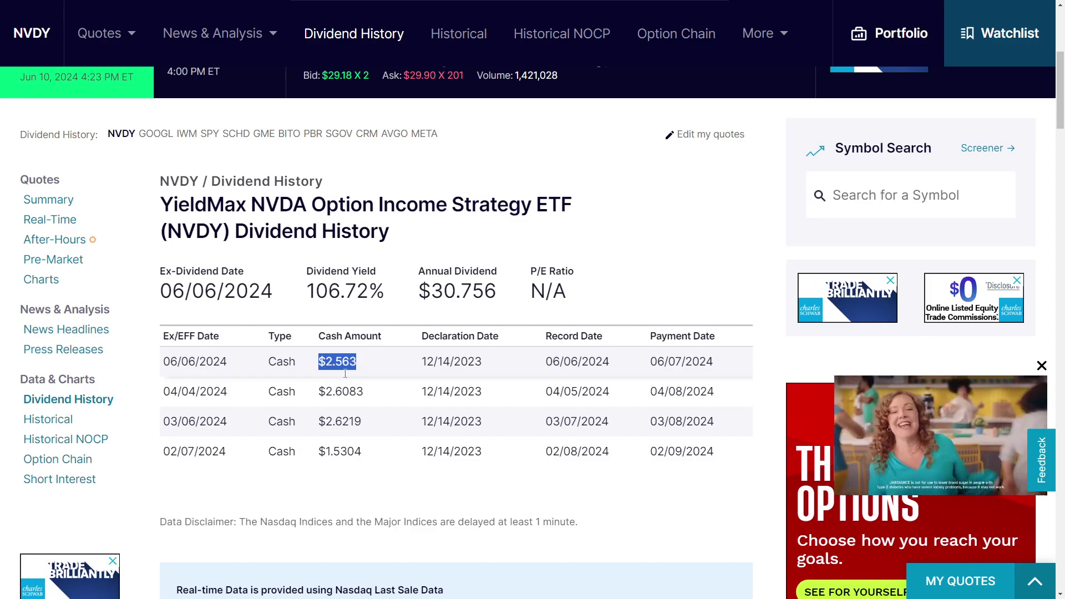
left_click(512, 210)
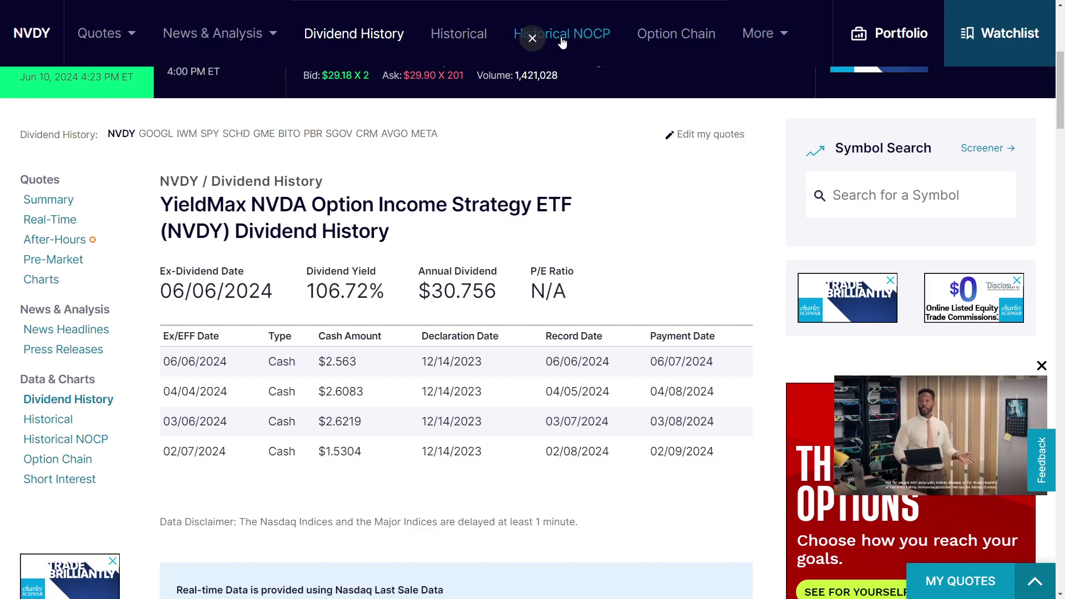
left_click(532, 40)
Confirm NVDY's Yield On Cost formula in J2 unchanged at 94.20%
key("alt+Tab")
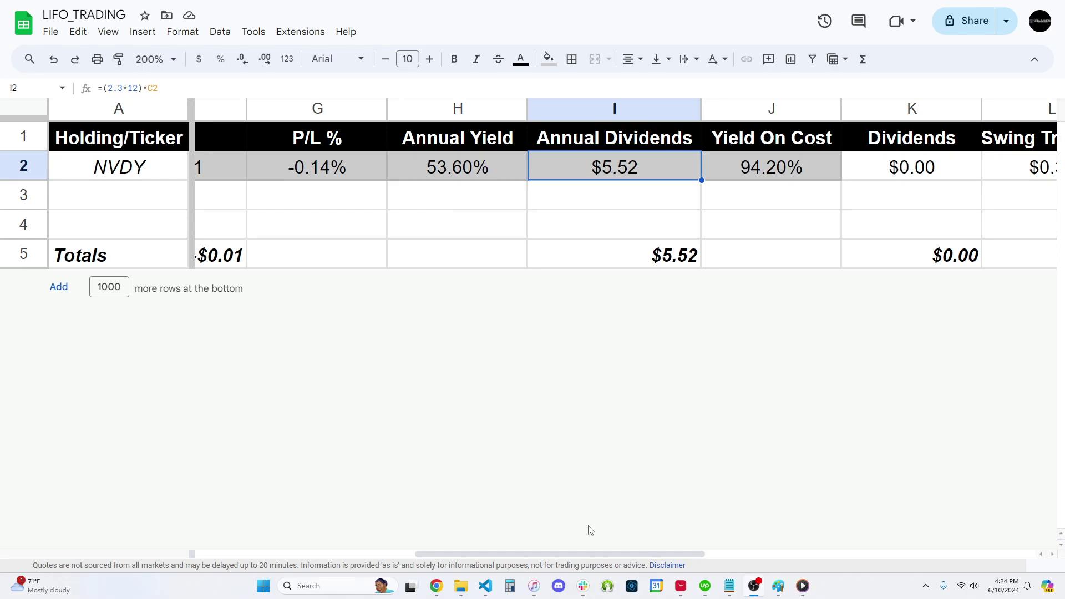
left_click_drag(581, 551, 673, 552)
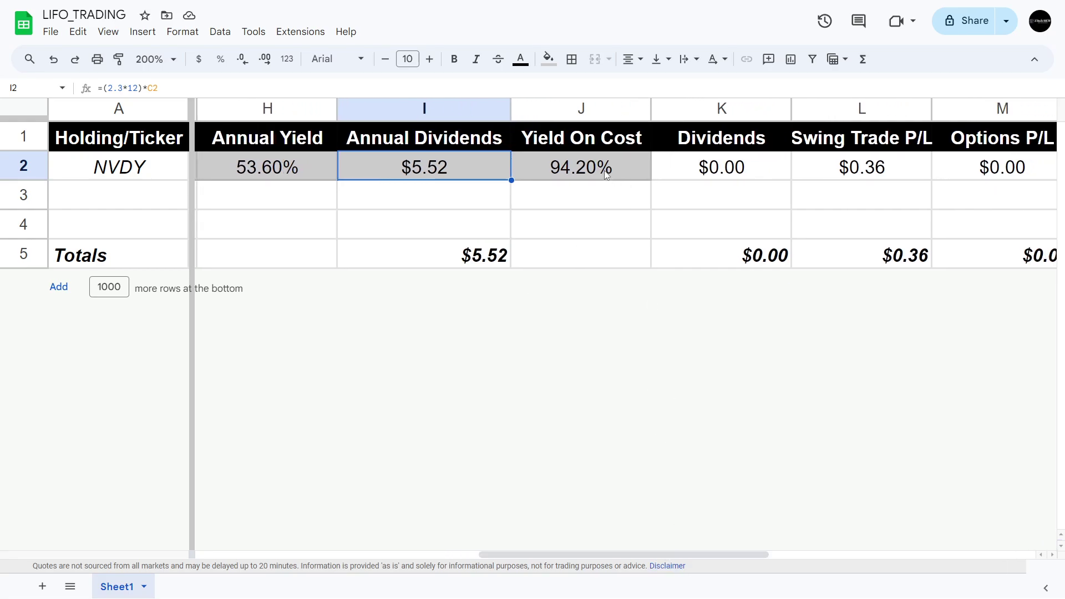
left_click(607, 175)
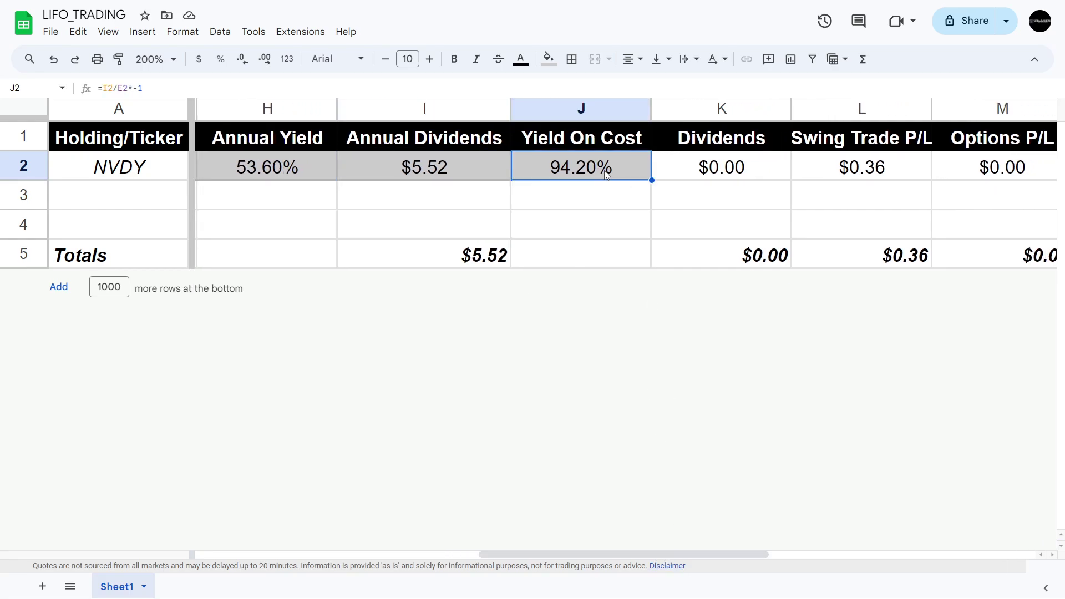
left_click(190, 89)
key("Return")
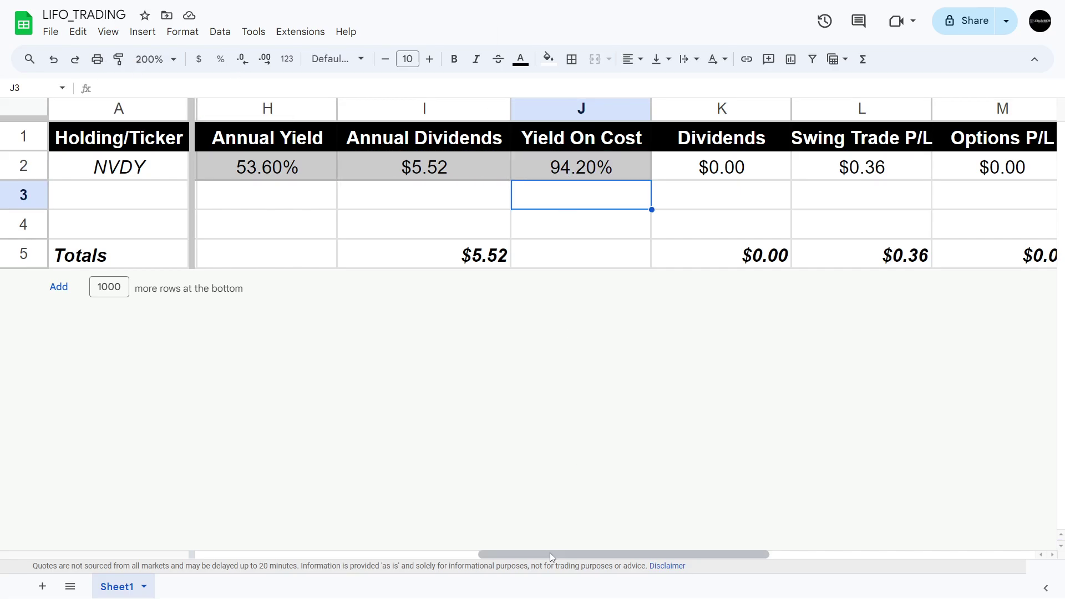
Scroll right and check NVDY's $0.00 Dividends value in K2
left_click_drag(534, 553, 643, 553)
left_click(432, 171)
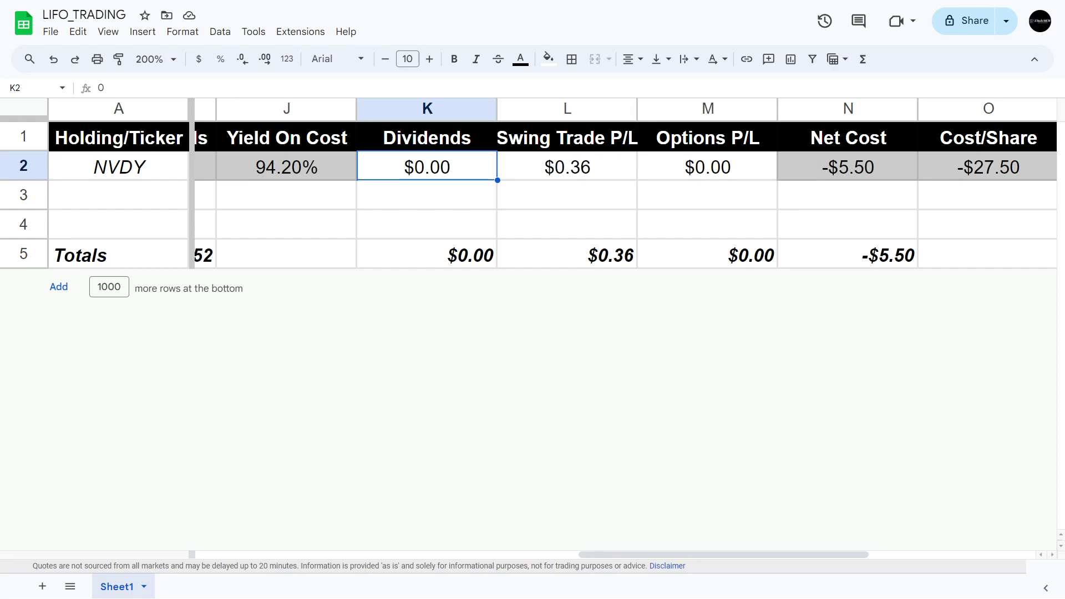
key("alt+Tab")
key("Escape")
key("F11")
key("F11")
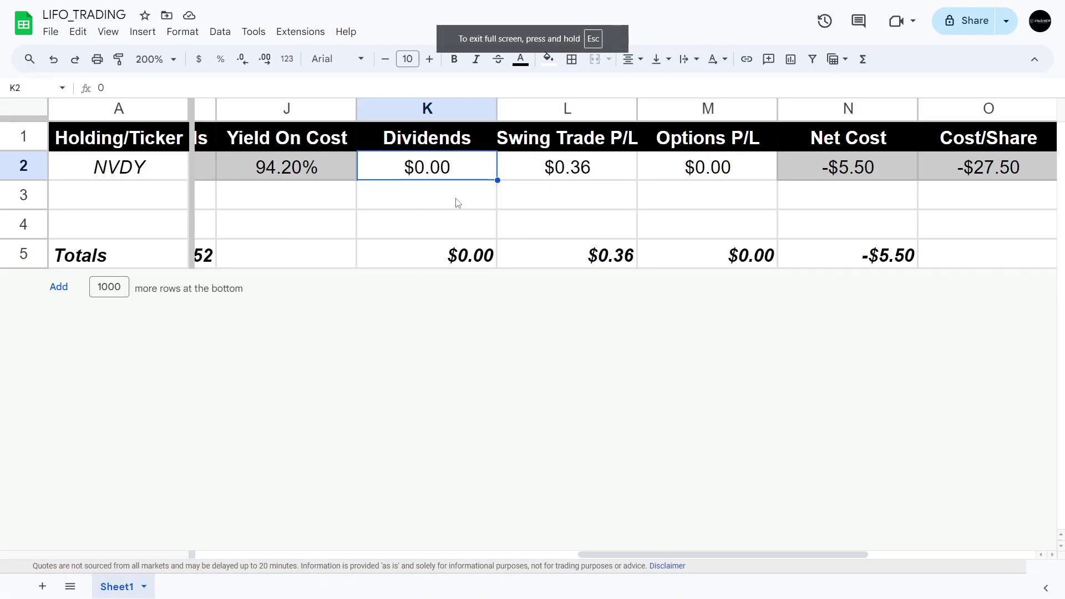
left_click(456, 201)
type("=17*")
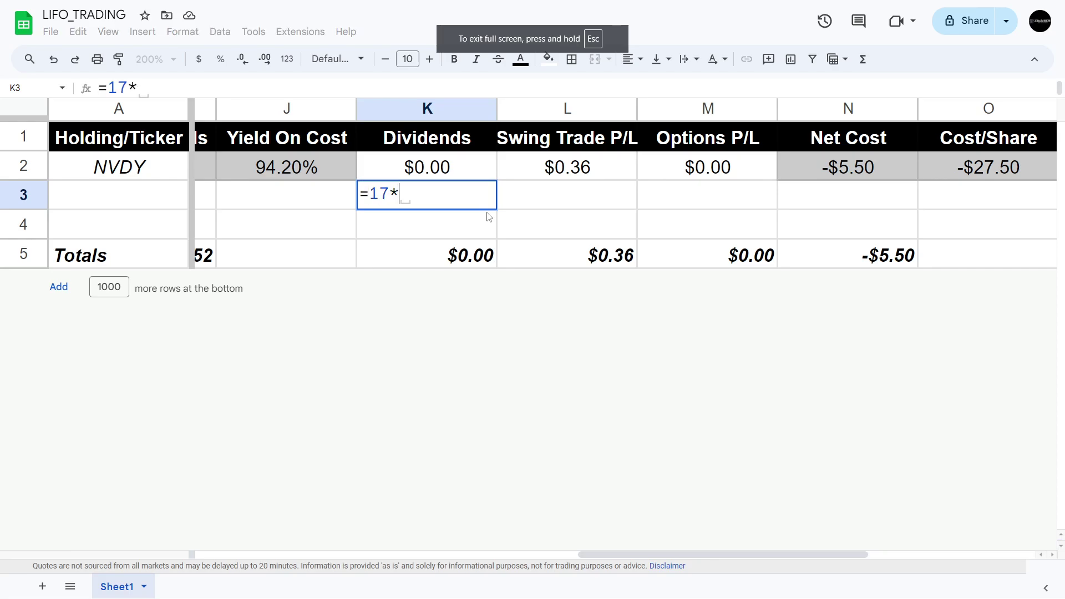
key("Return")
key("Up")
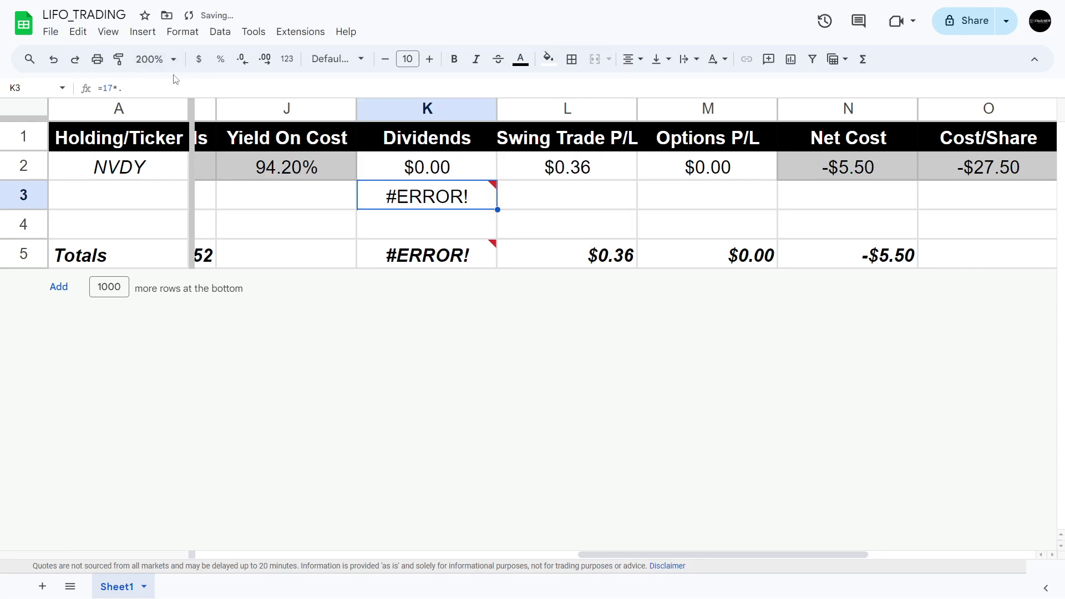
left_click(178, 82)
type(".08")
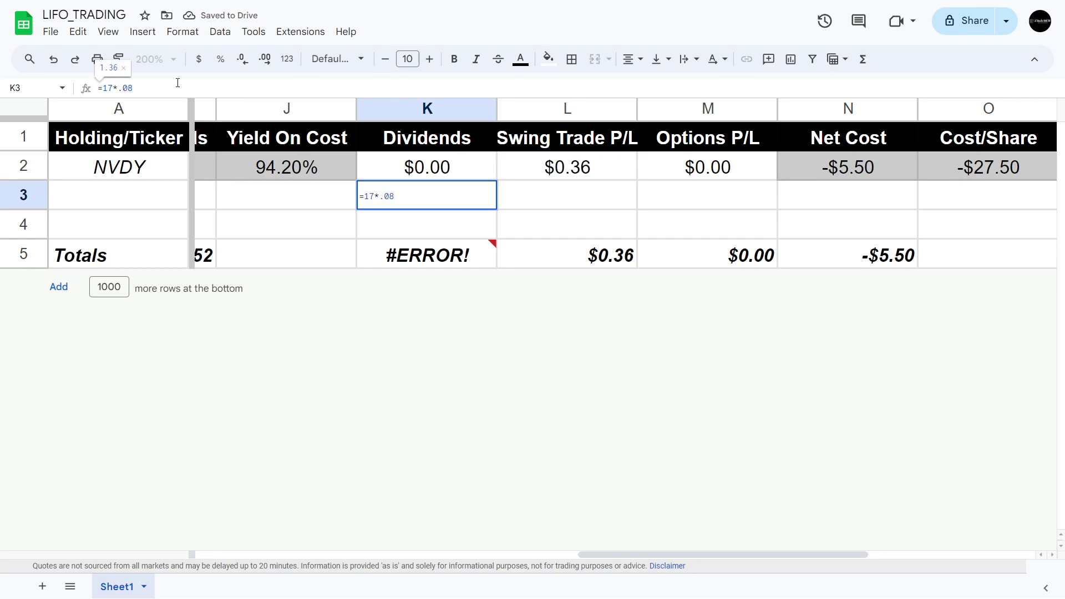
key("BackSpace")
key("BackSpace")
key("BackSpace")
key("BackSpace")
key("BackSpace")
key("BackSpace")
key("BackSpace")
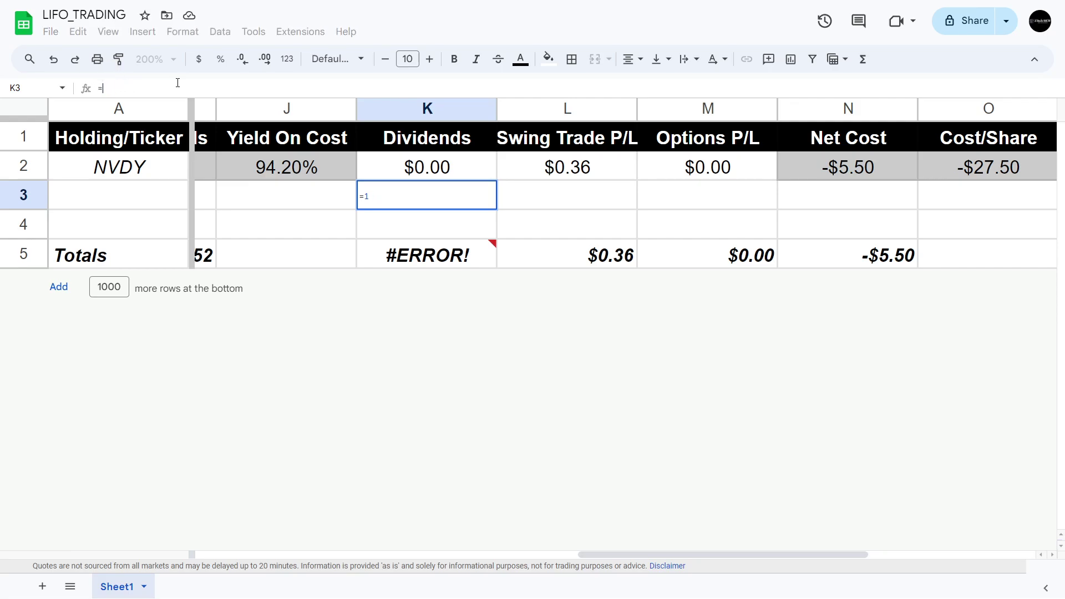
key("Return")
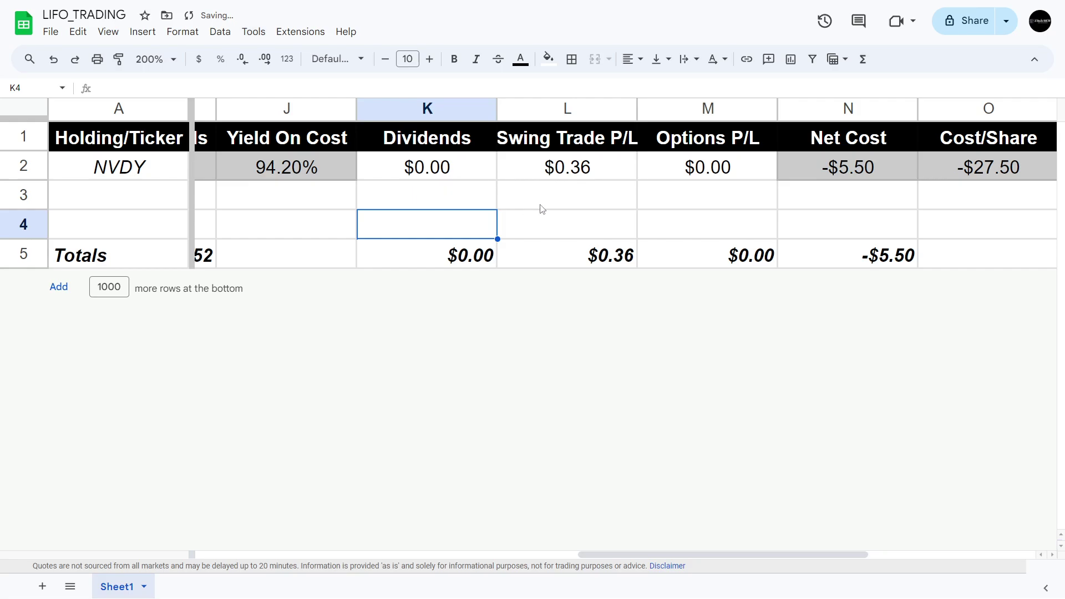
left_click(555, 176)
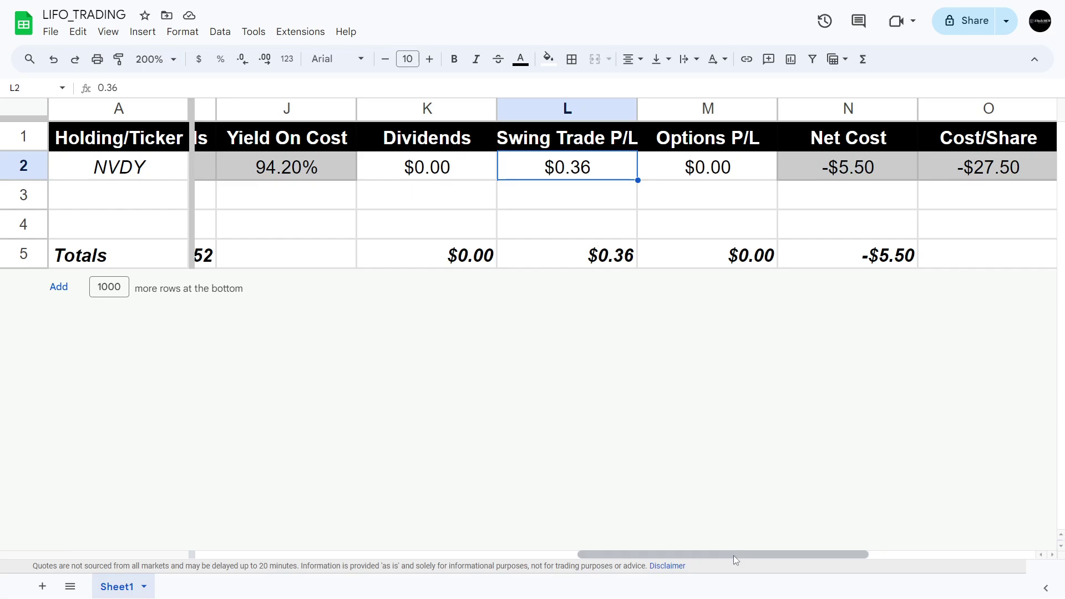
mouse_move(734, 555)
left_mouse_down()
mouse_move(447, 532)
mouse_move(739, 555)
left_mouse_up()
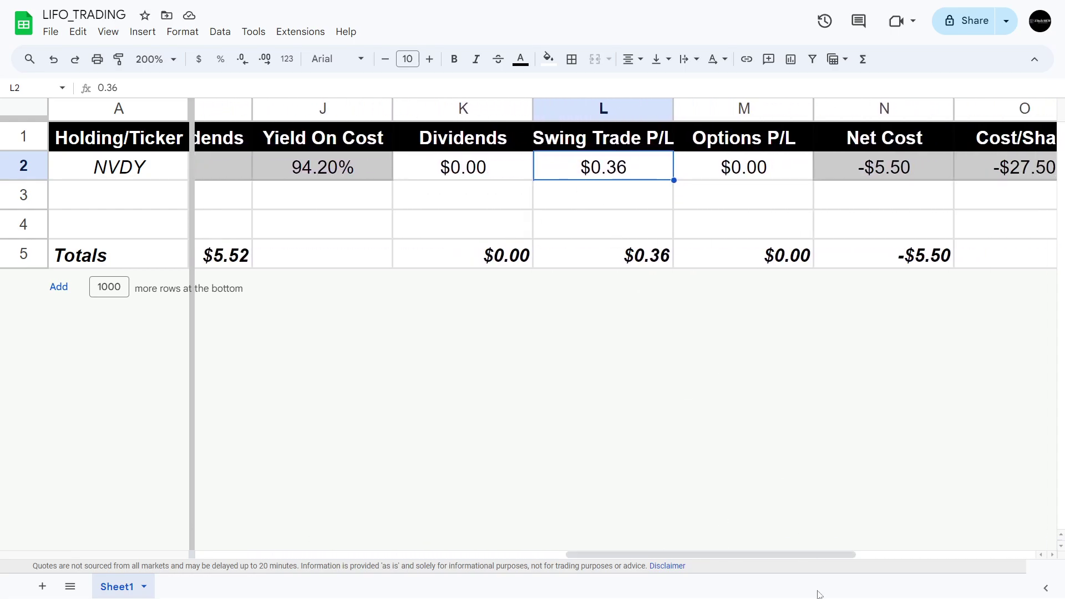
left_click_drag(807, 554, 952, 548)
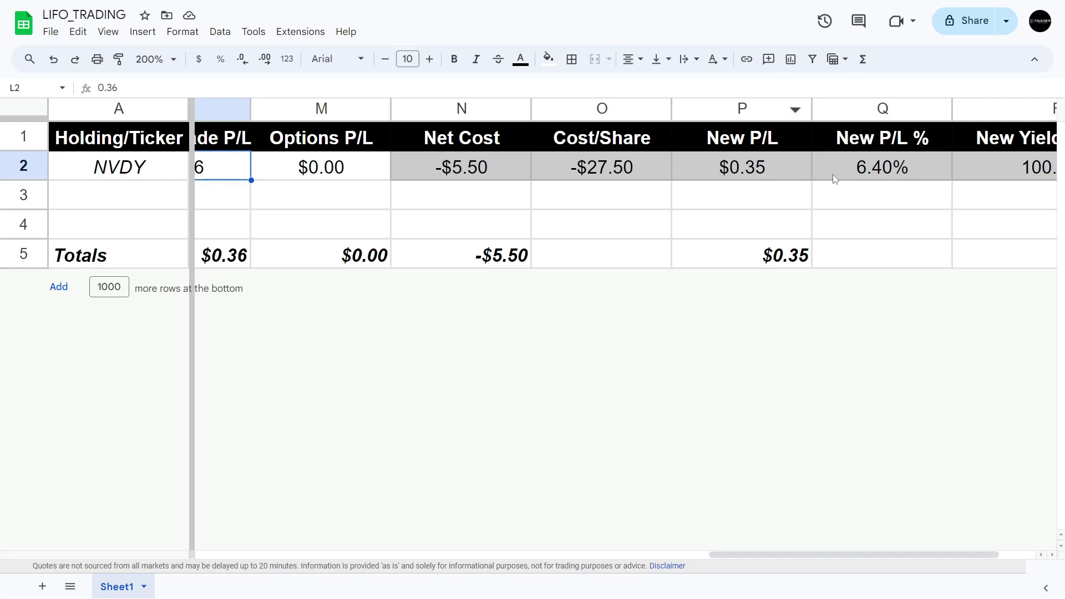
left_click(488, 168)
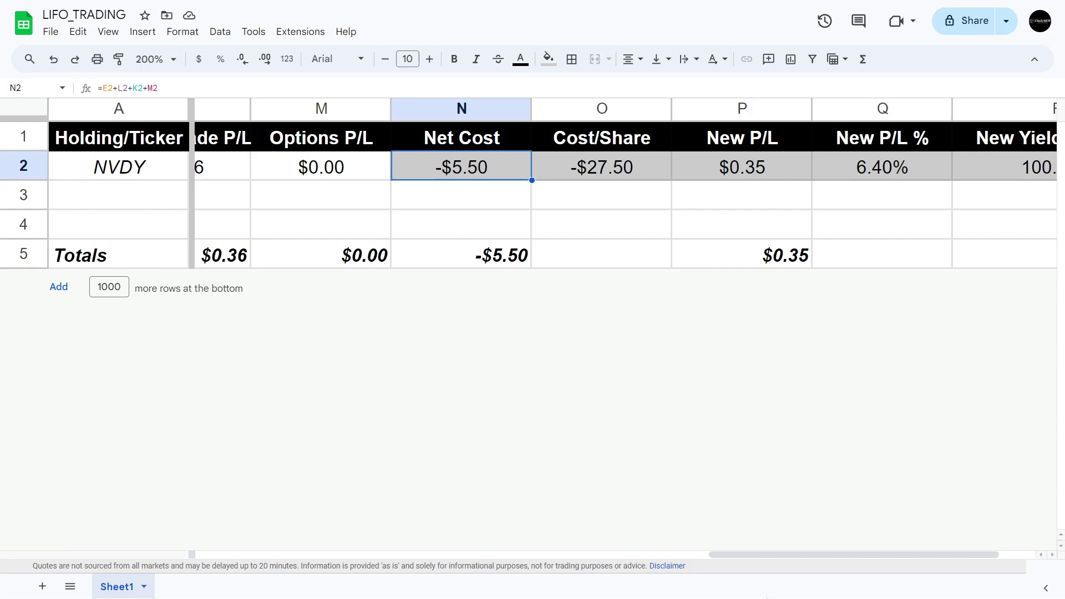
left_click_drag(796, 554, 630, 548)
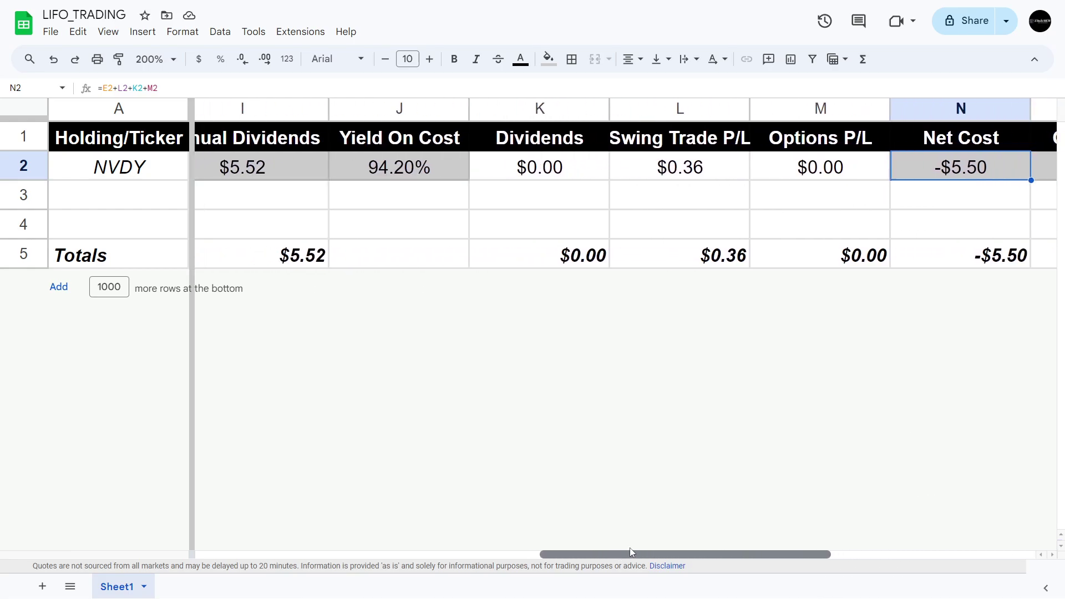
left_click(822, 109)
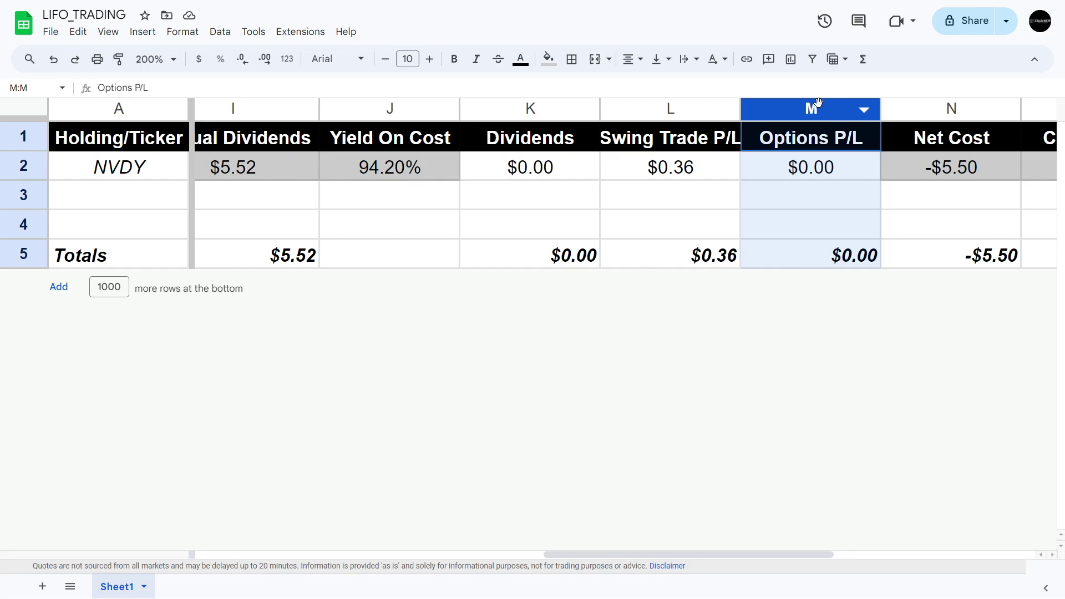
left_click(808, 190)
left_click_drag(546, 168, 644, 169)
left_click(646, 170)
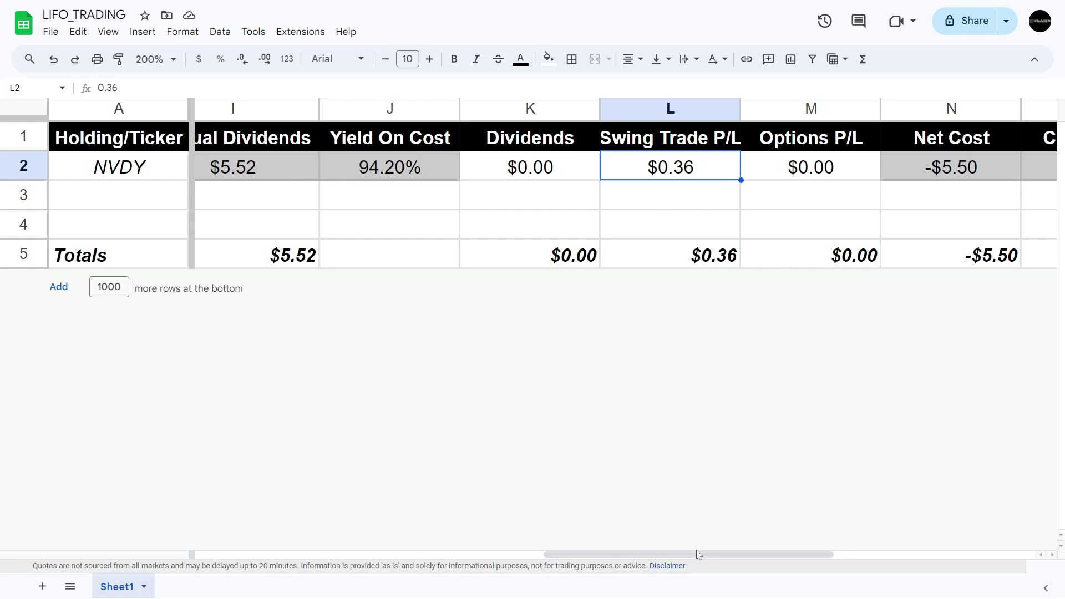
left_click_drag(697, 553, 779, 556)
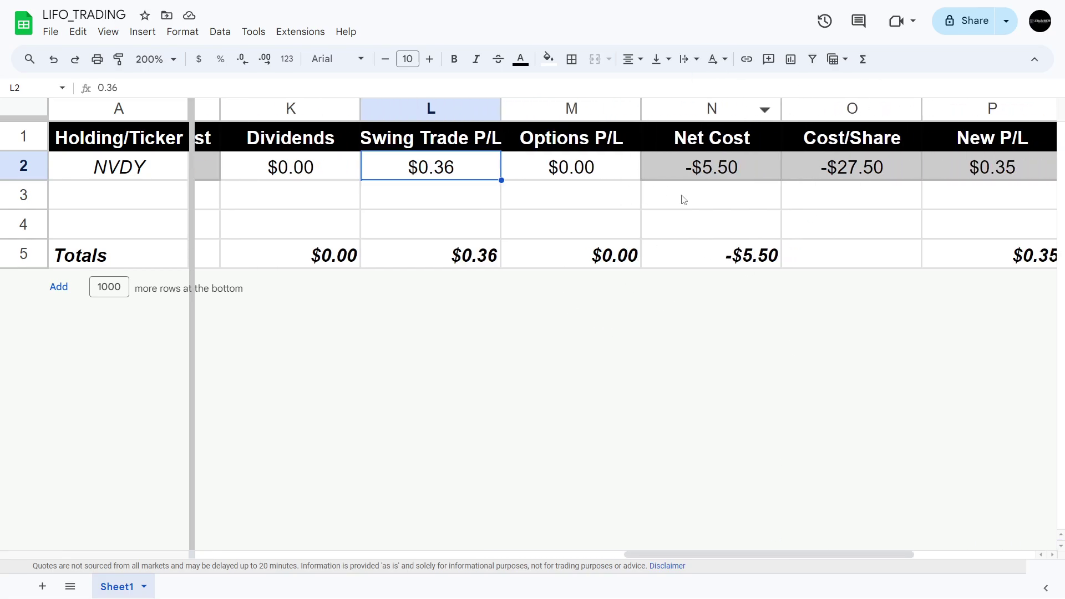
left_click_drag(767, 552, 899, 550)
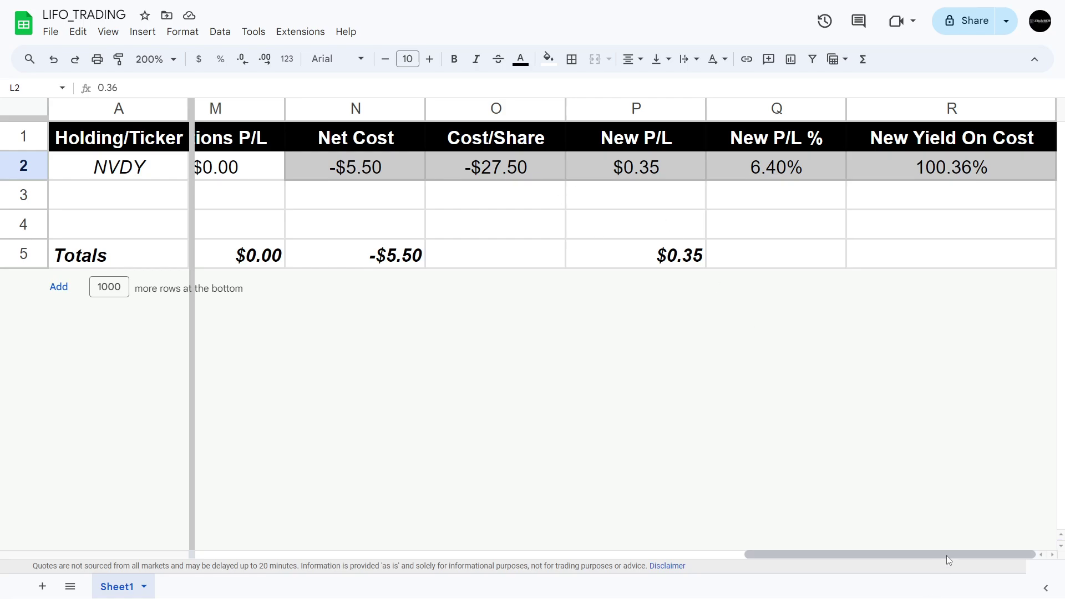
left_click_drag(946, 555, 433, 516)
left_click_drag(481, 553, 335, 533)
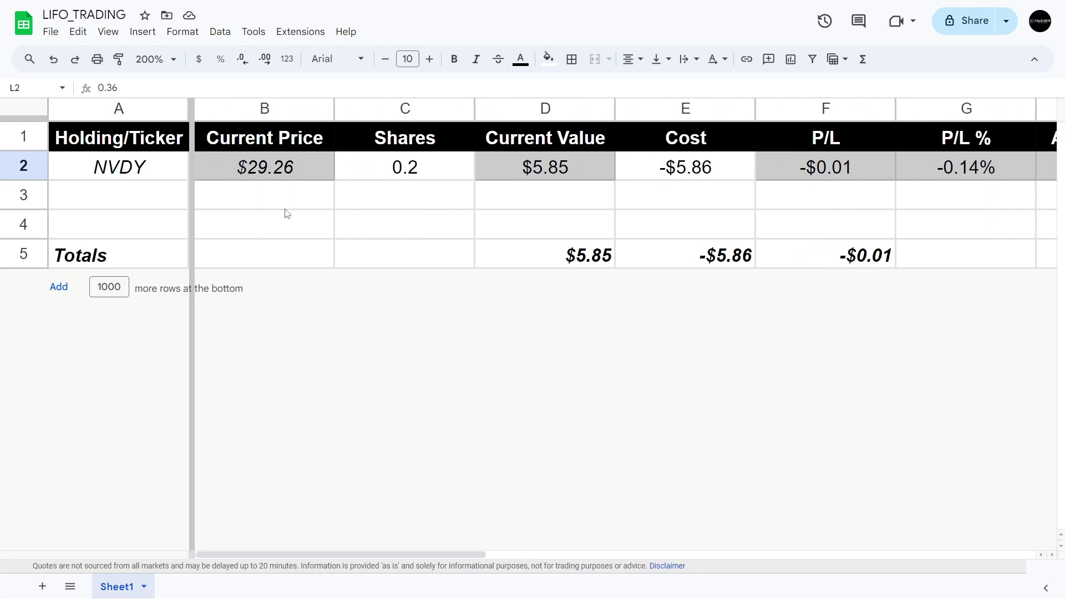
left_click(115, 179)
left_click(122, 202)
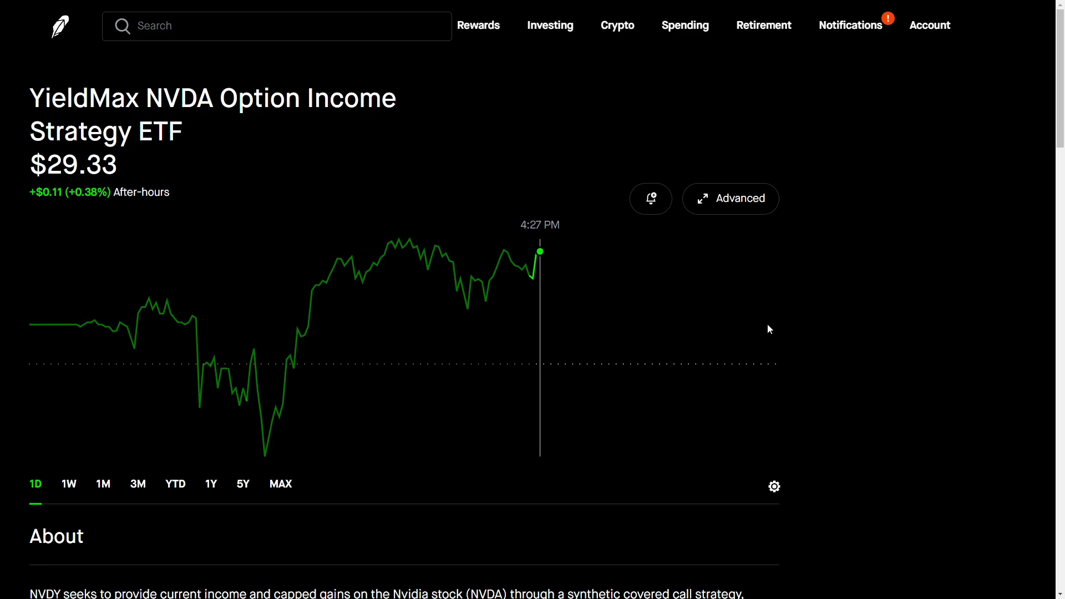
scroll(831, 351, "down", 18)
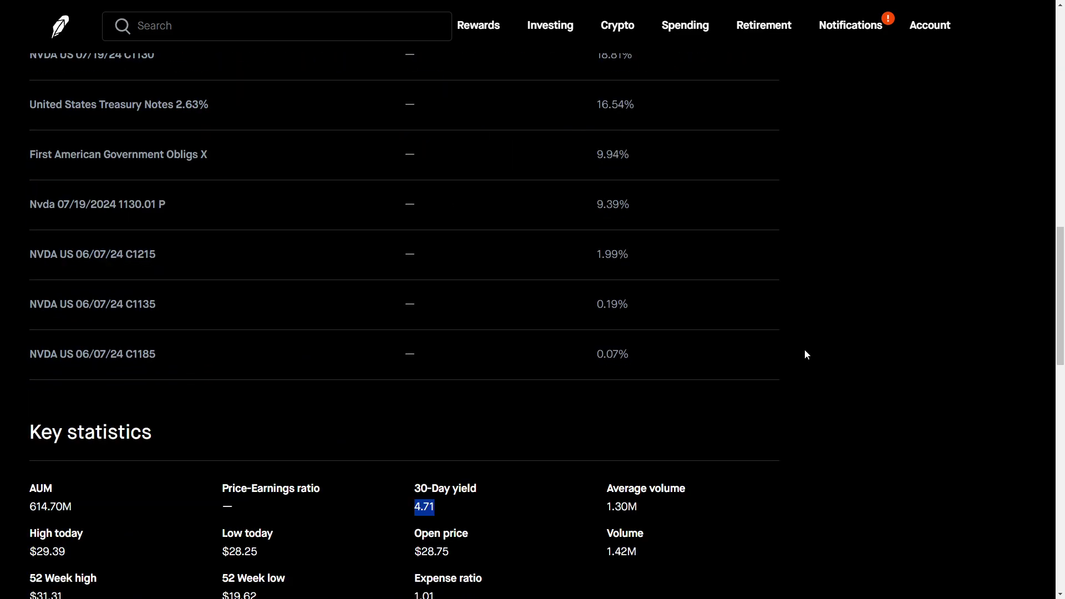
left_click_drag(608, 395, 641, 395)
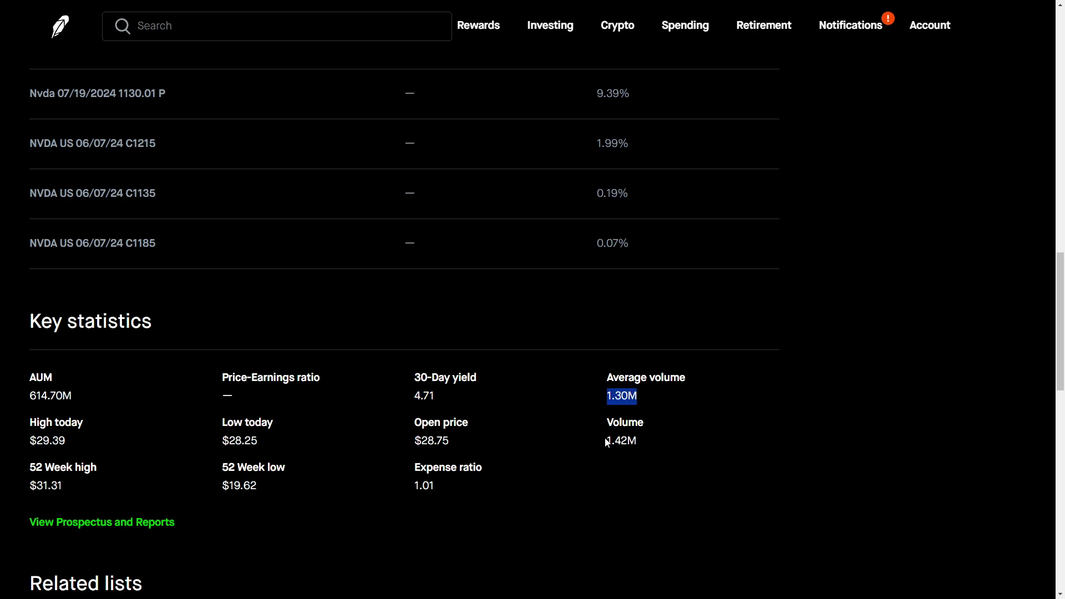
left_click_drag(607, 442, 636, 439)
key("alt+Tab")
key("alt+Tab")
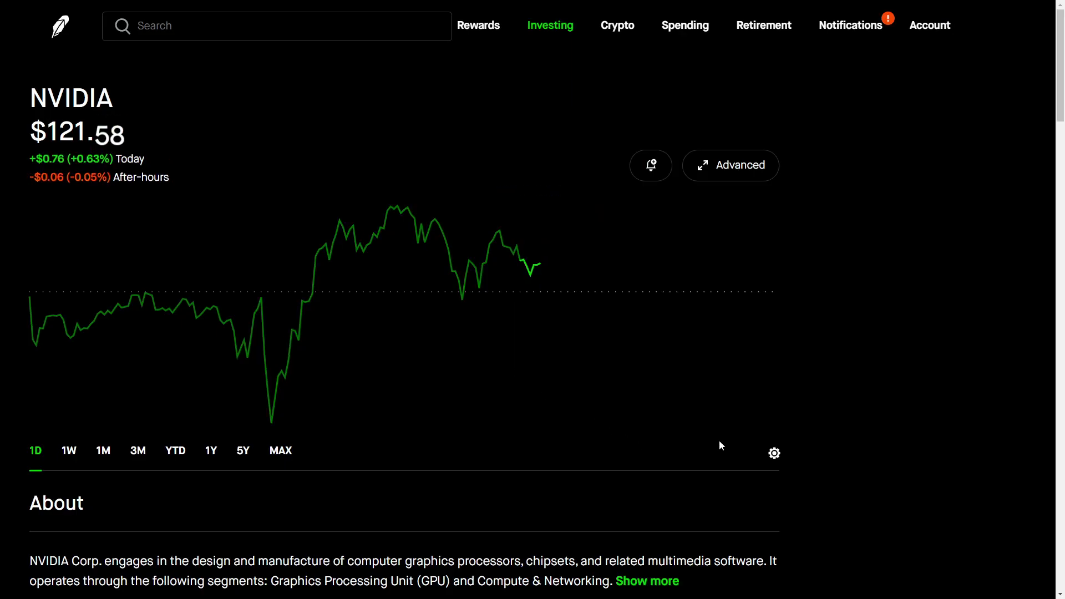
scroll(721, 443, "down", 8)
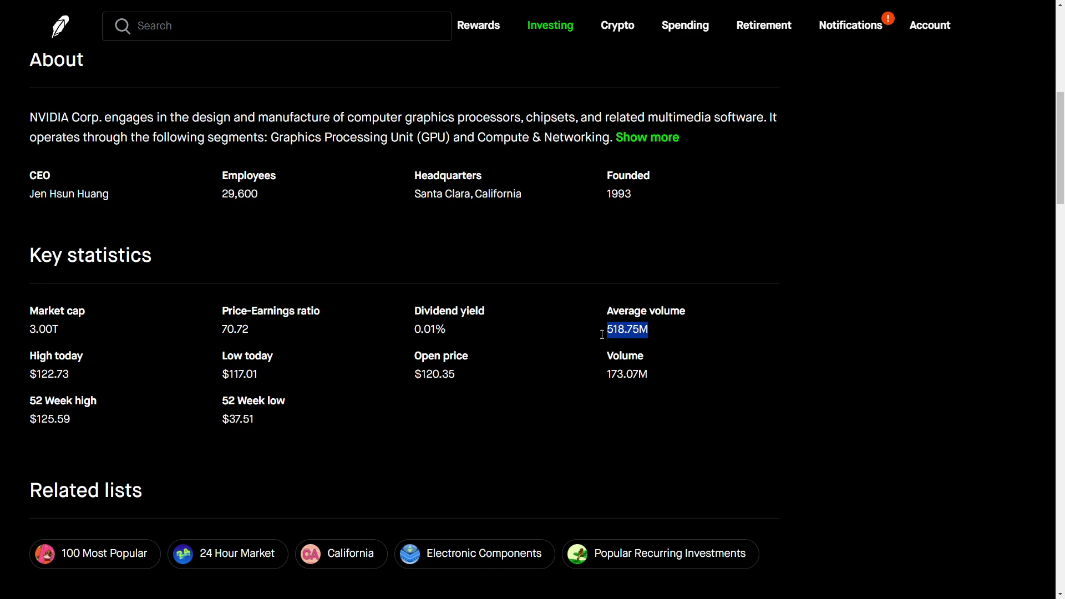
double_click(633, 371)
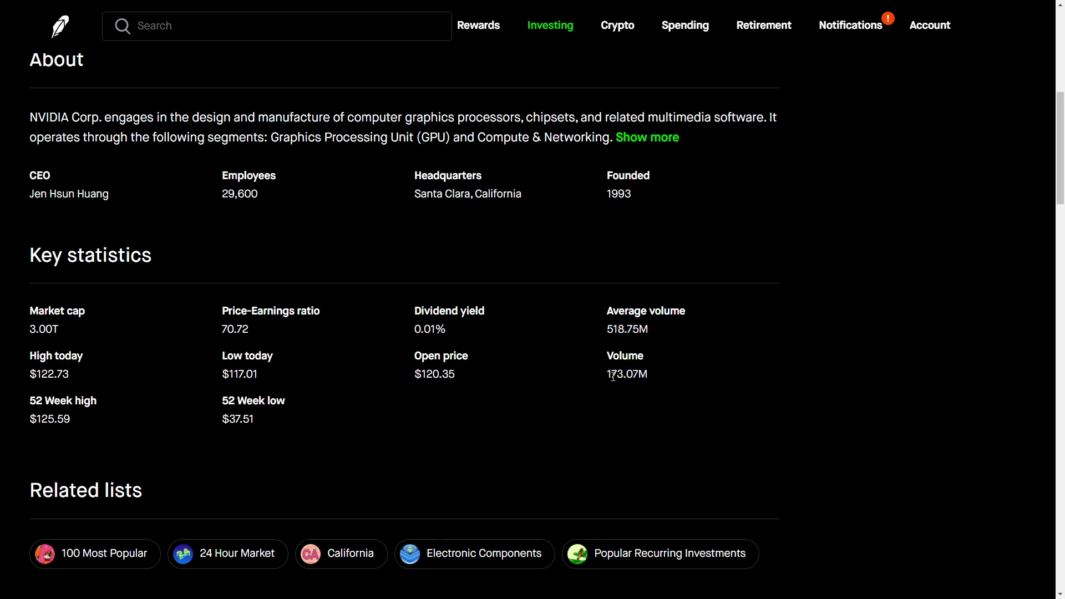
double_click(615, 328)
left_click(199, 25)
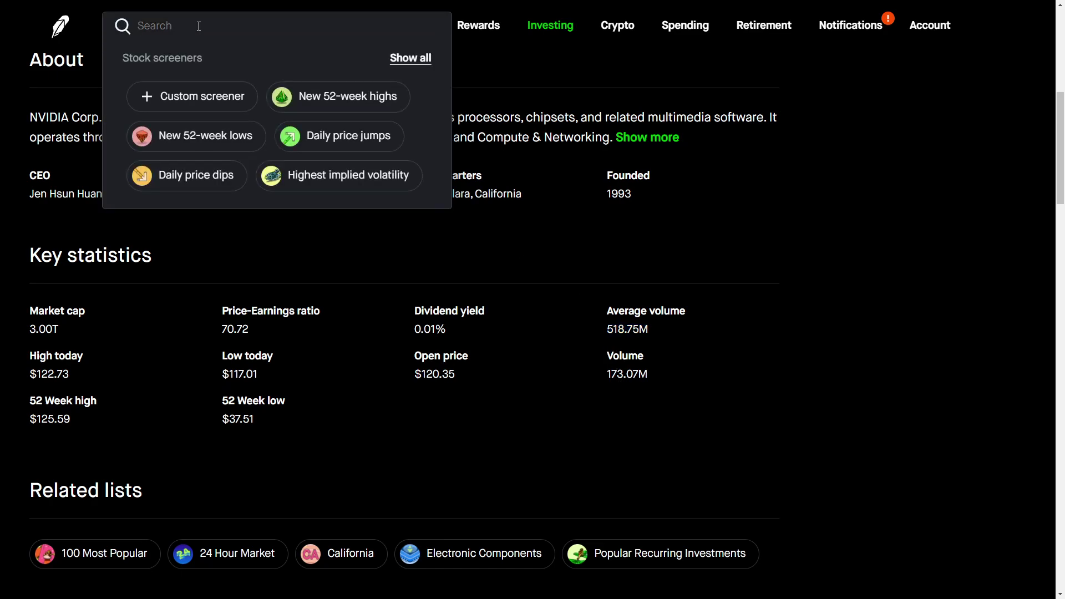
key("Escape")
left_click(831, 157)
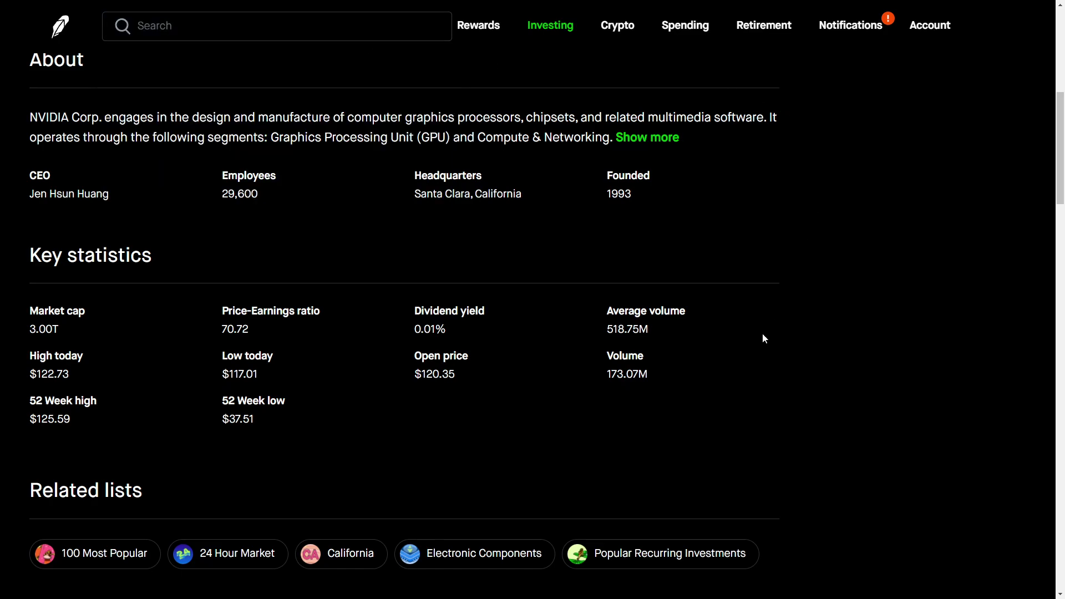
left_click_drag(609, 329, 677, 329)
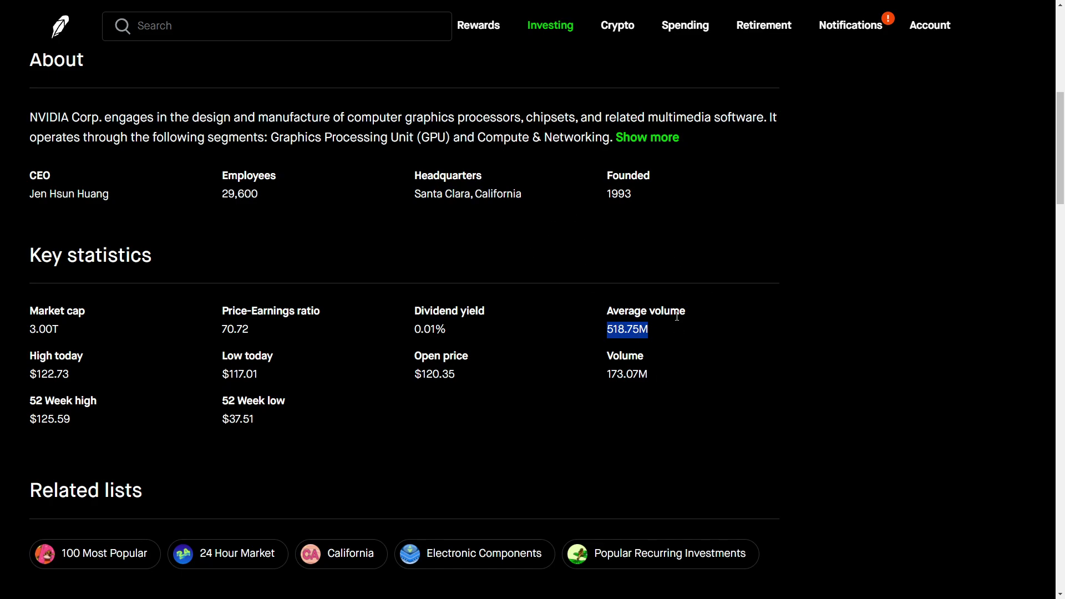
scroll(651, 345, "up", 2)
scroll(651, 345, "down", 2)
scroll(620, 349, "up", 3)
scroll(625, 345, "down", 3)
scroll(492, 307, "up", 8)
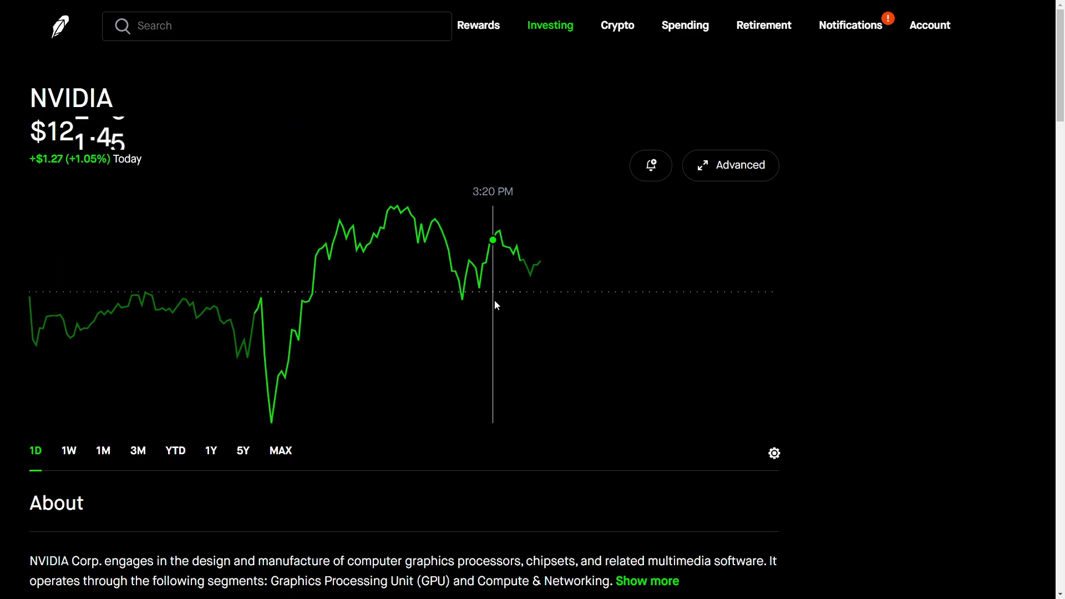
key("alt+Left")
scroll(496, 294, "up", 10)
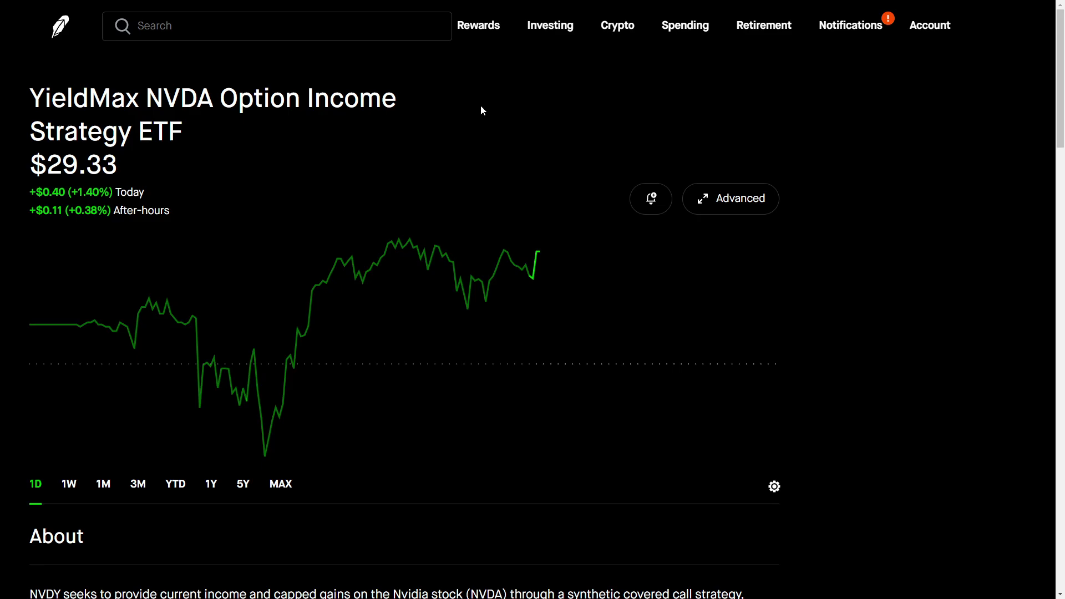
key("alt+Tab")
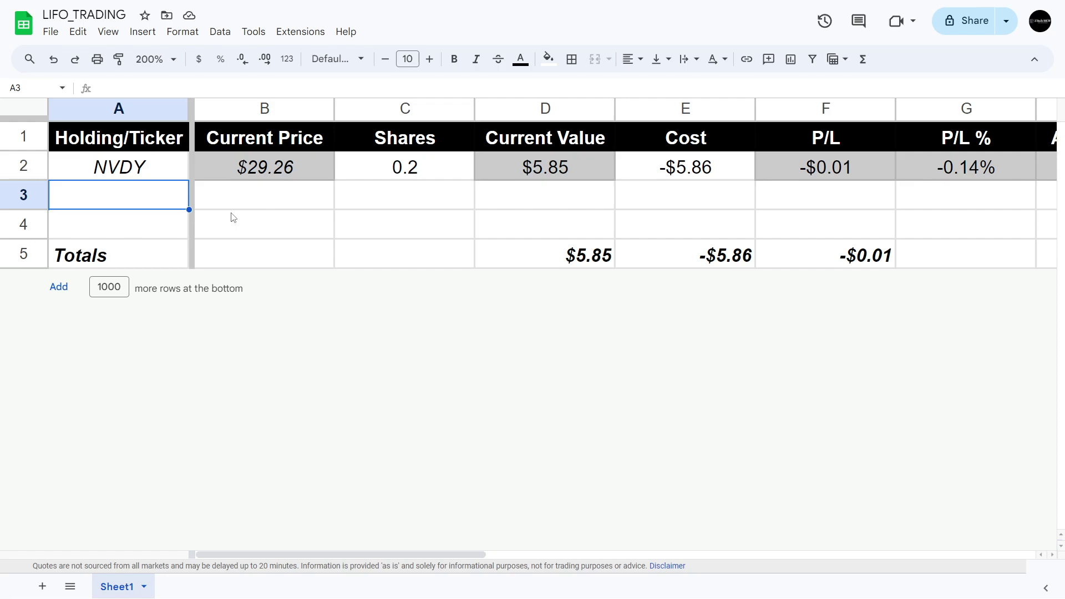
Enter the label FIFO in cell A3
type("fifo")
key("BackSpace")
key("BackSpace")
key("BackSpace")
key("BackSpace")
type("FIFO")
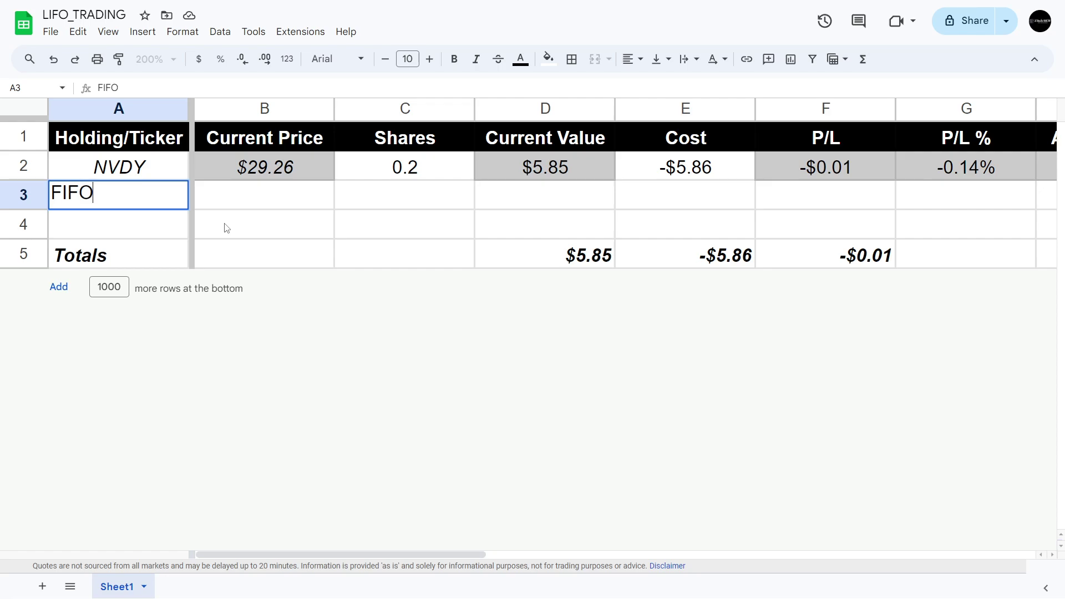
key("Return")
Enter the note 'BUY 1 STOCK FOR 29.26' in B4
left_click(244, 230)
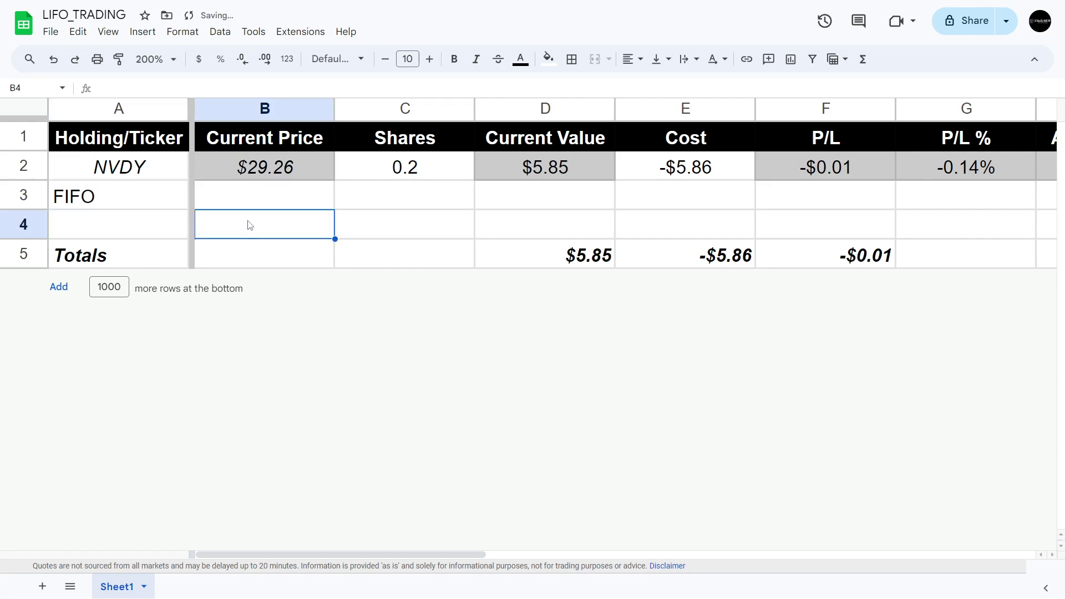
type("BUY 1 S")
type("OT")
key("BackSpace")
key("BackSpace")
key("BackSpace")
type("STOCK")
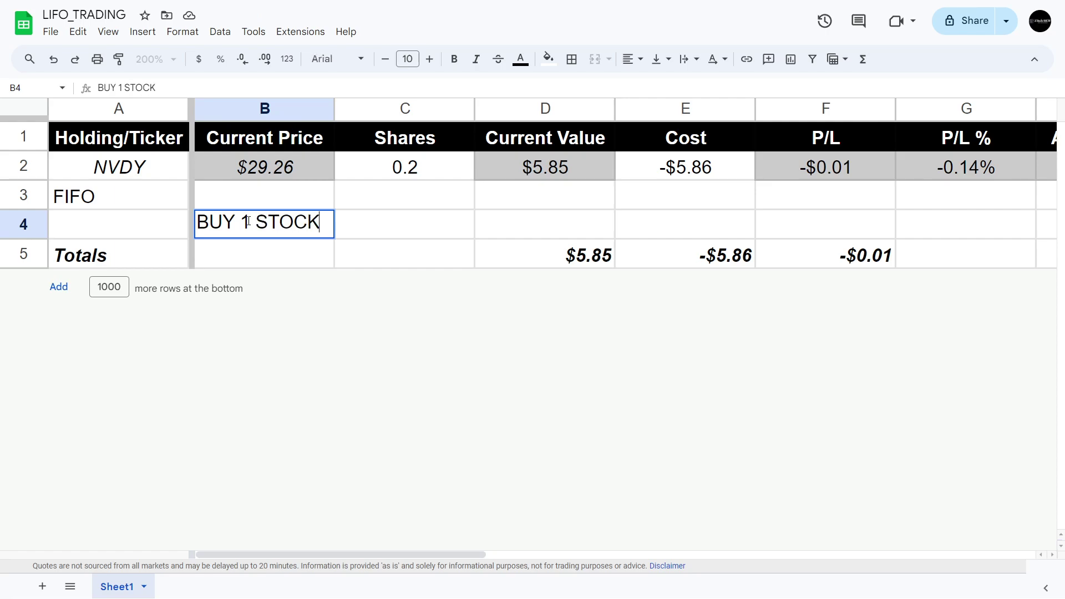
type(" FOR 29.26")
key("Return")
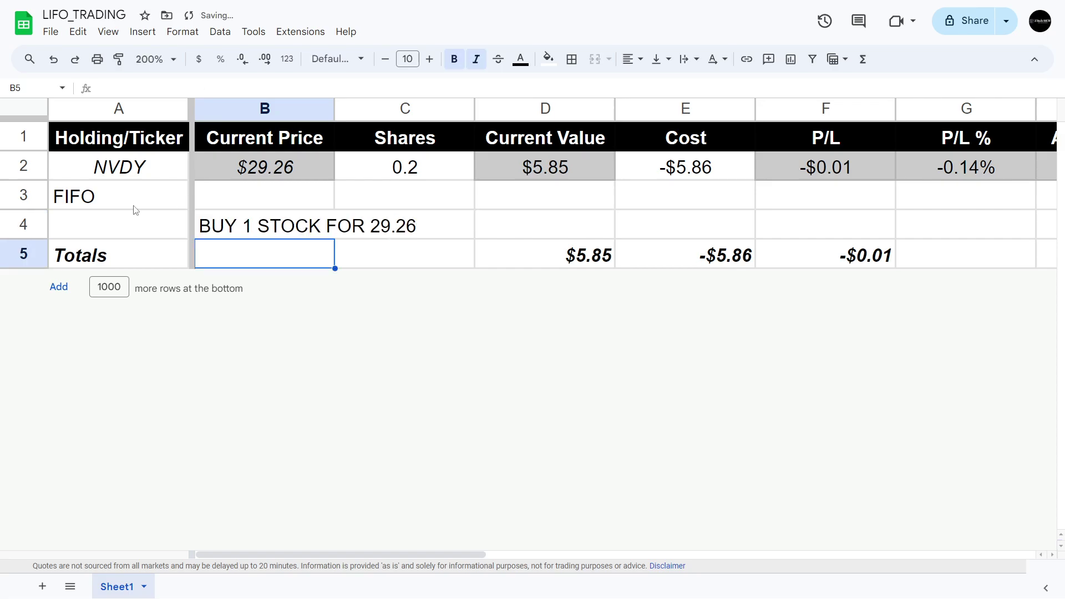
Insert two blank rows below row 4 and copy the B4 buy note into B5
left_click_drag(25, 197, 31, 223)
right_click(31, 223)
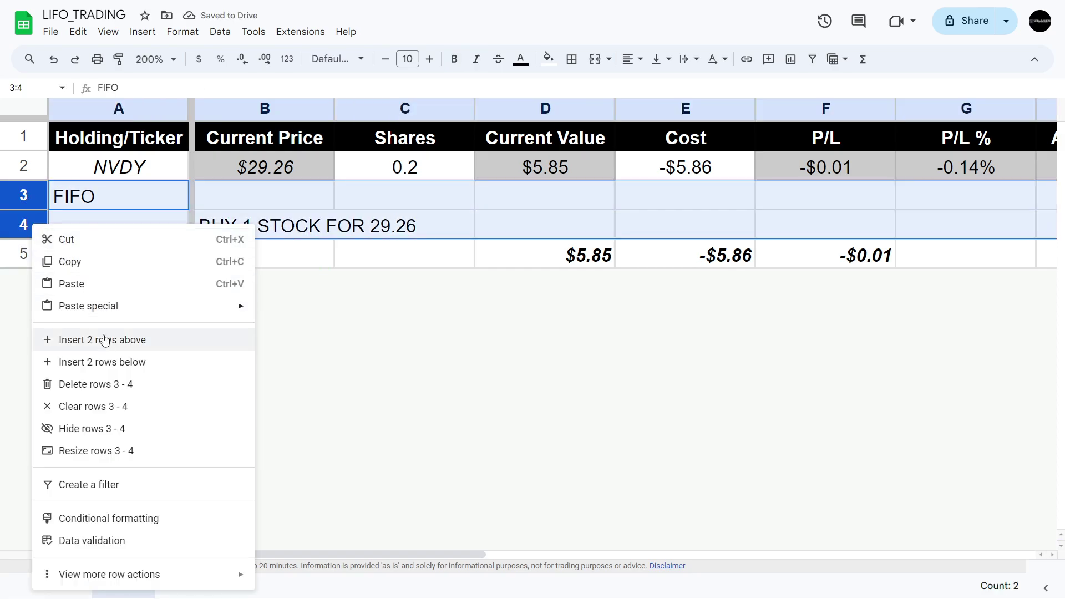
left_click(109, 361)
left_click(297, 280)
left_click(252, 221)
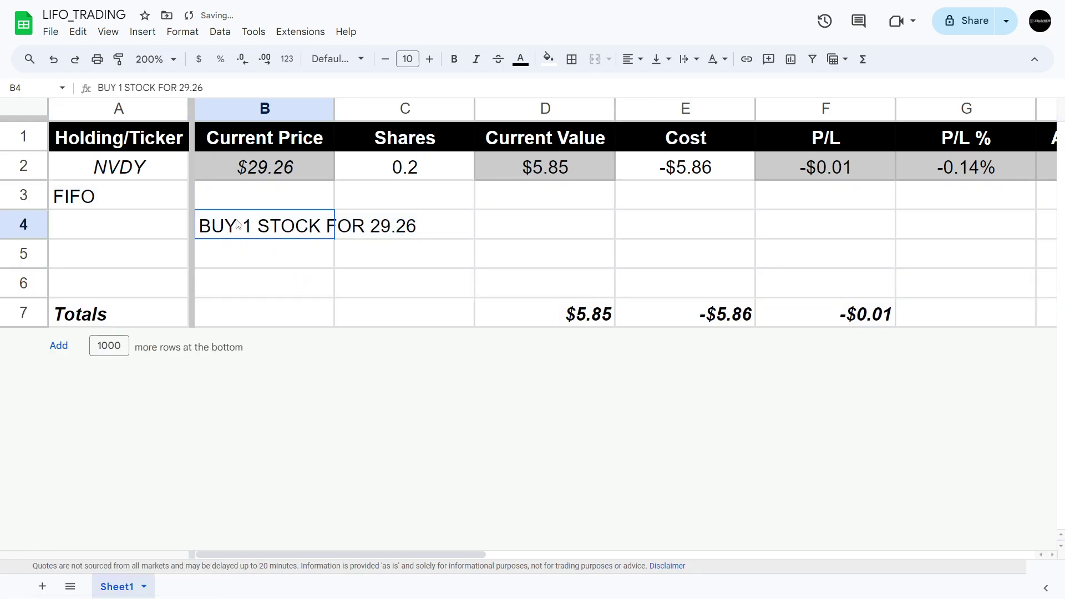
key("ctrl+c")
left_click(247, 254)
key("ctrl+v")
Change the B5 note's price from 29.26 to 29.24
left_click(418, 294)
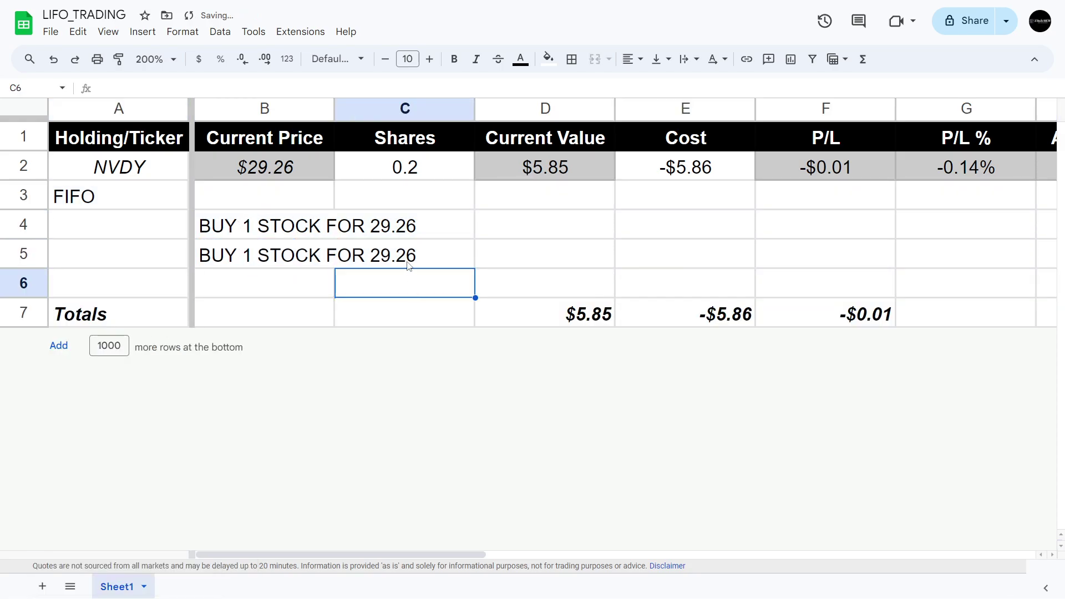
left_click(409, 256)
double_click(409, 255)
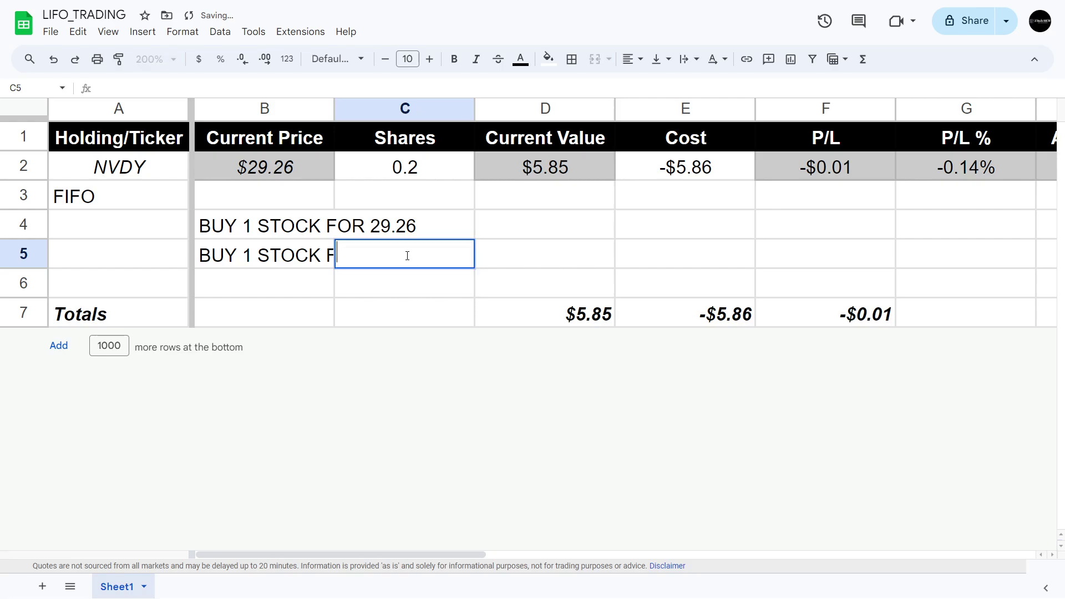
left_click(261, 258)
left_click_drag(198, 87, 204, 87)
type("4")
key("Return")
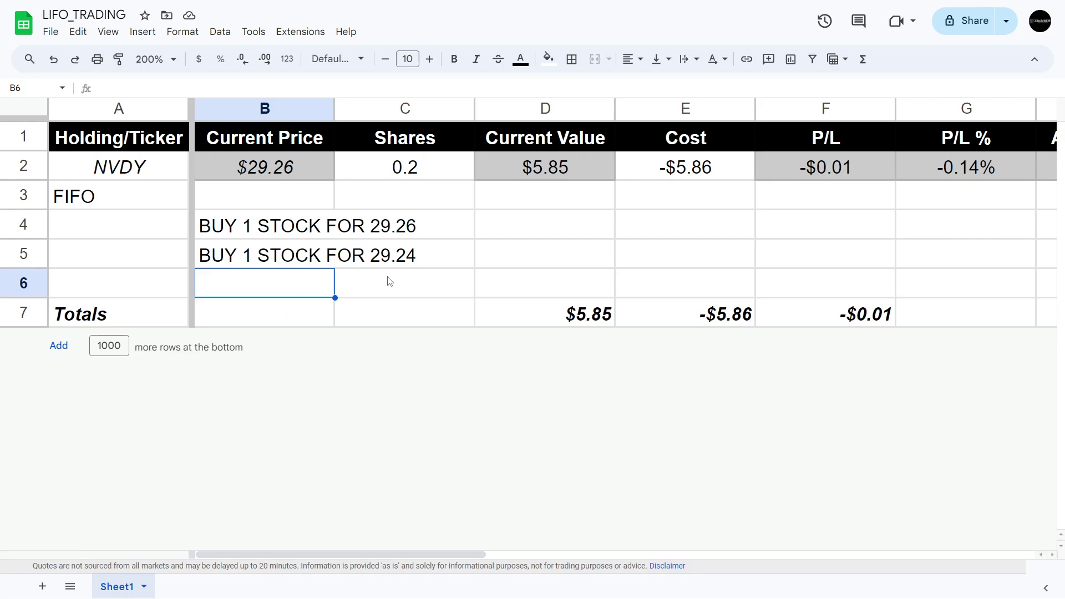
Enter 'SELL 1 STOCK' in B6 below the two buy notes
left_click(254, 319)
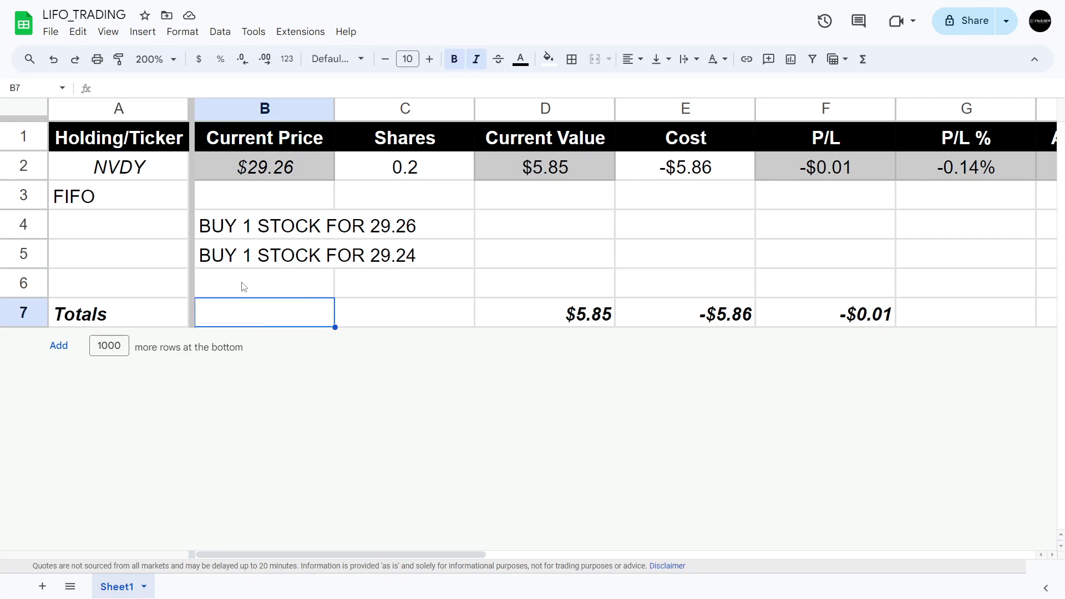
type("sel")
key("BackSpace")
key("BackSpace")
key("BackSpace")
key("Escape")
left_click(252, 270)
type("sell")
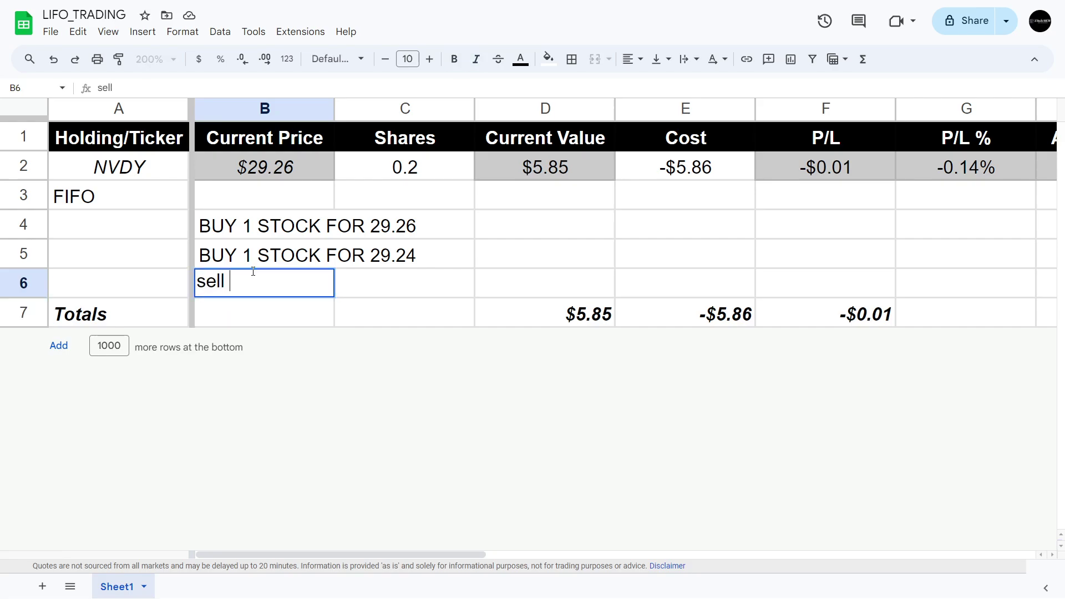
key("BackSpace")
key("BackSpace")
key("BackSpace")
key("BackSpace")
type("SELL")
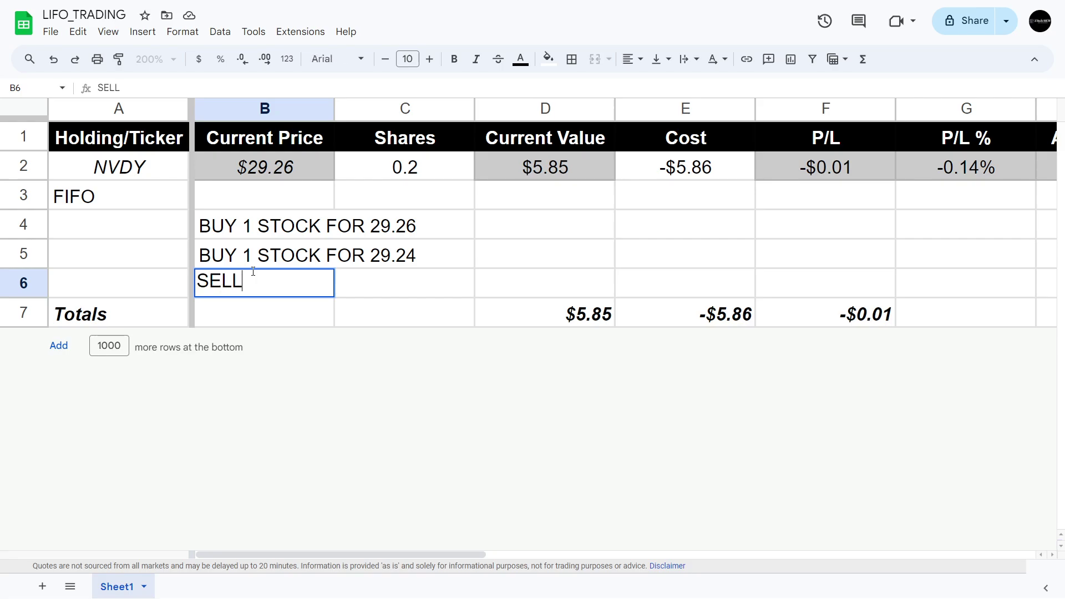
type(" 1 STOCK")
key("Return")
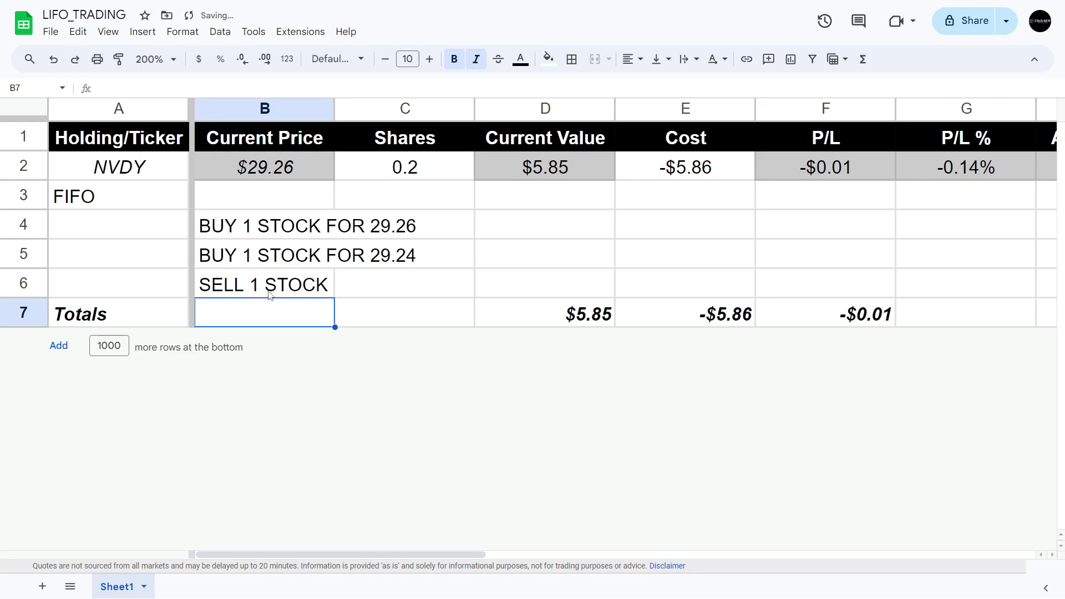
Extend B6 to 'SELL 1 STOCK GTO 29.25' and bold the entries in B5:B6
left_click(419, 264)
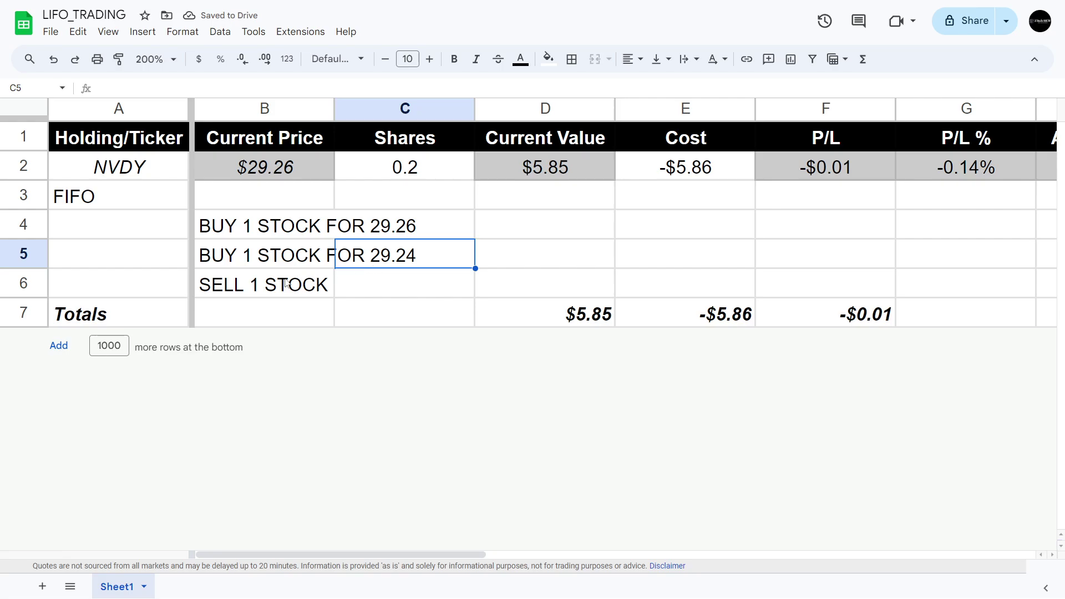
left_click(226, 229)
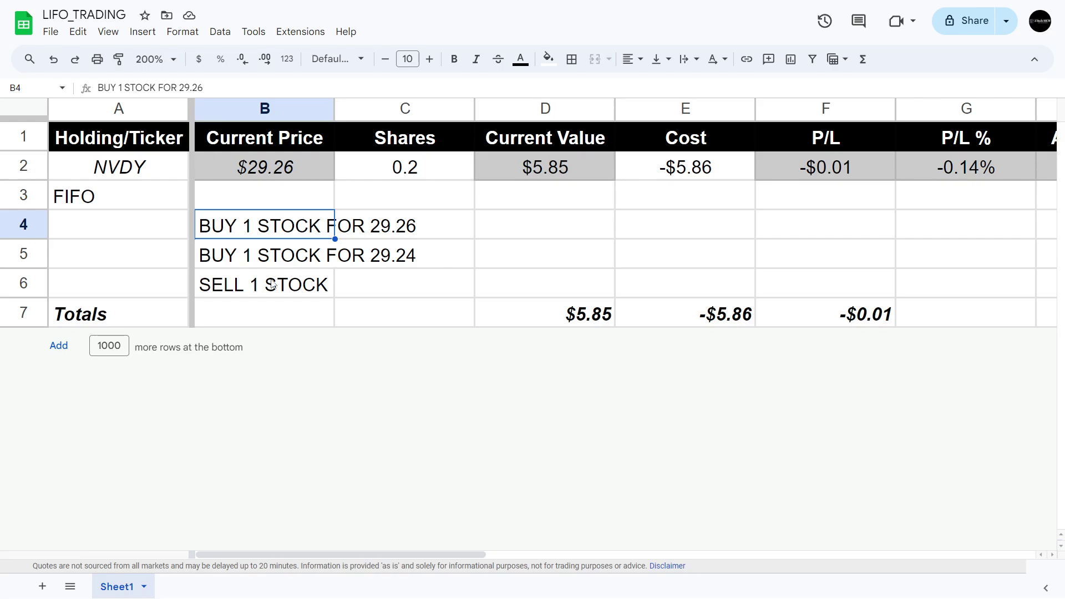
left_click(298, 264)
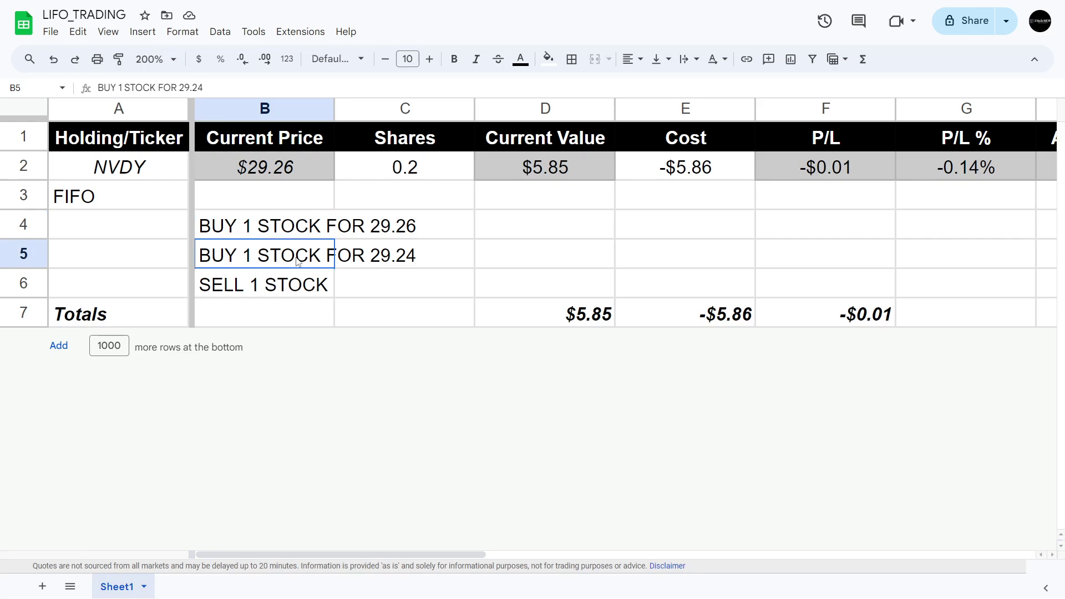
left_click(288, 288)
left_click_drag(291, 266, 291, 284)
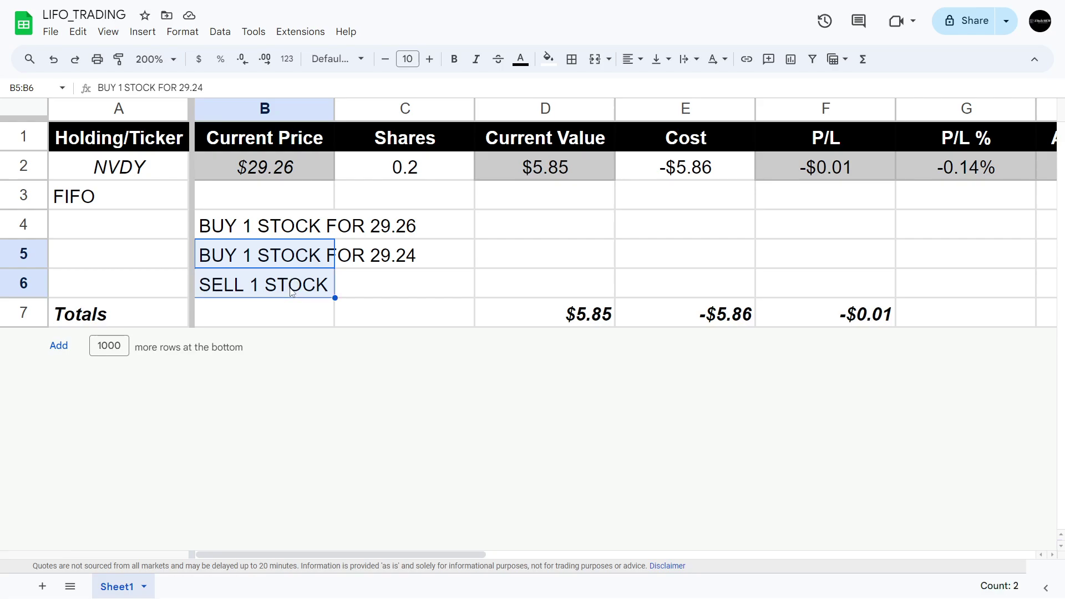
left_click(213, 88)
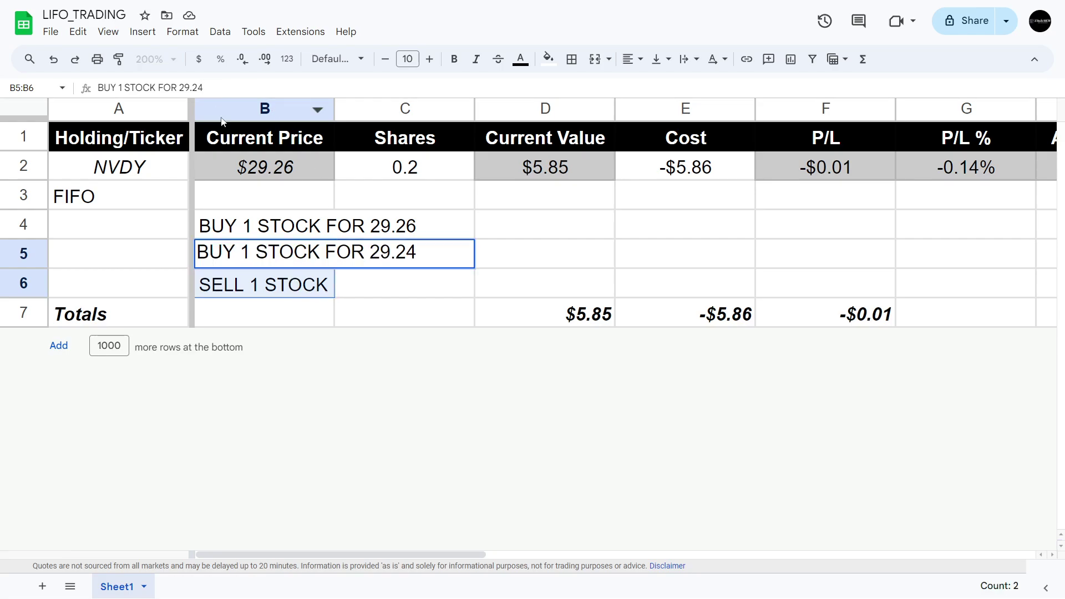
key("Return")
left_click(191, 87)
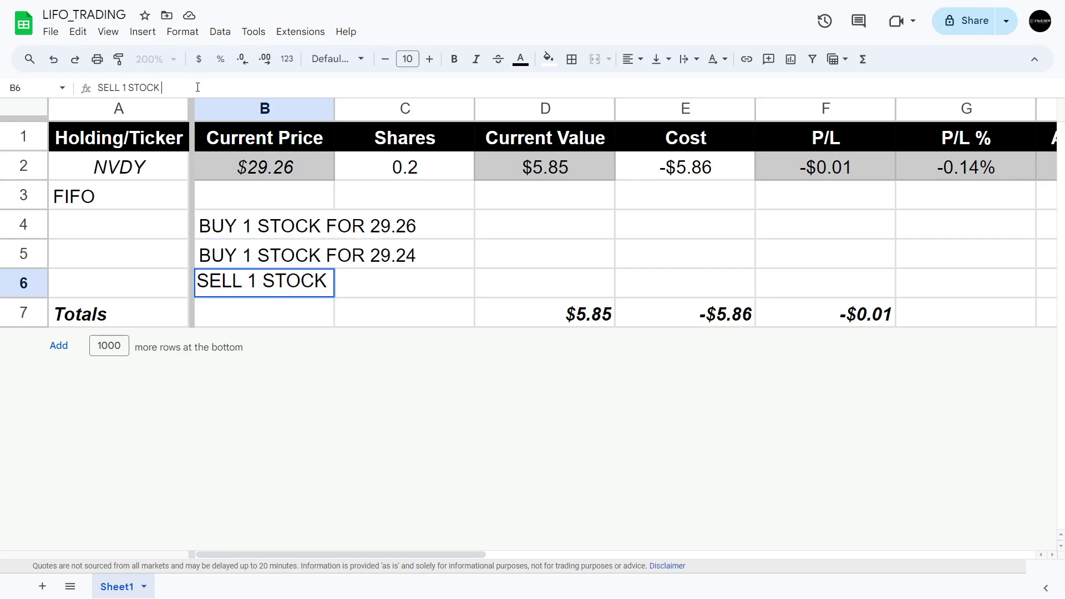
type("GTO")
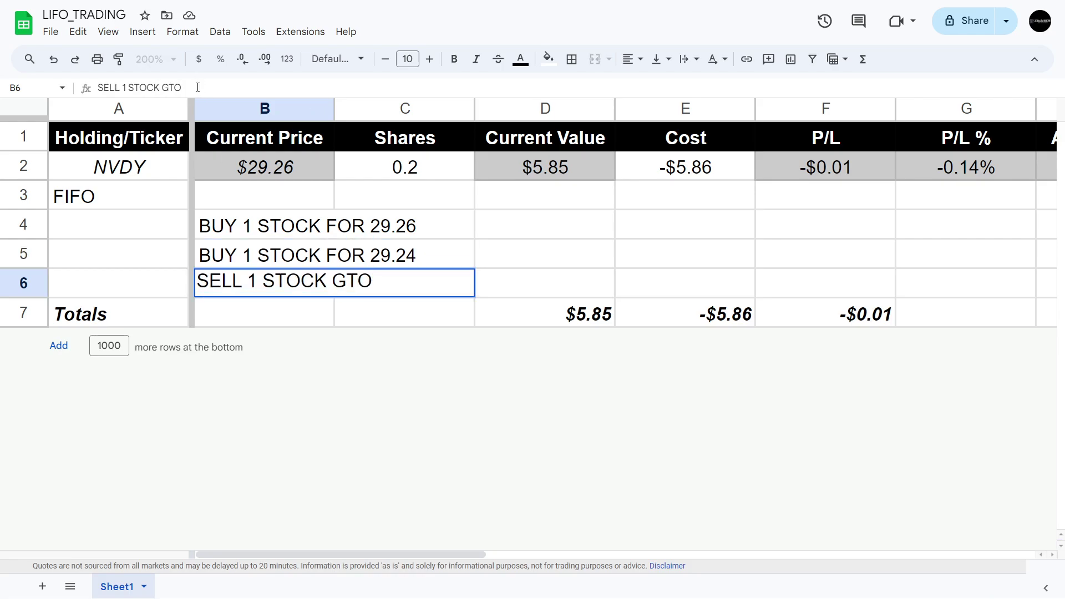
type(" 29.25")
key("Return")
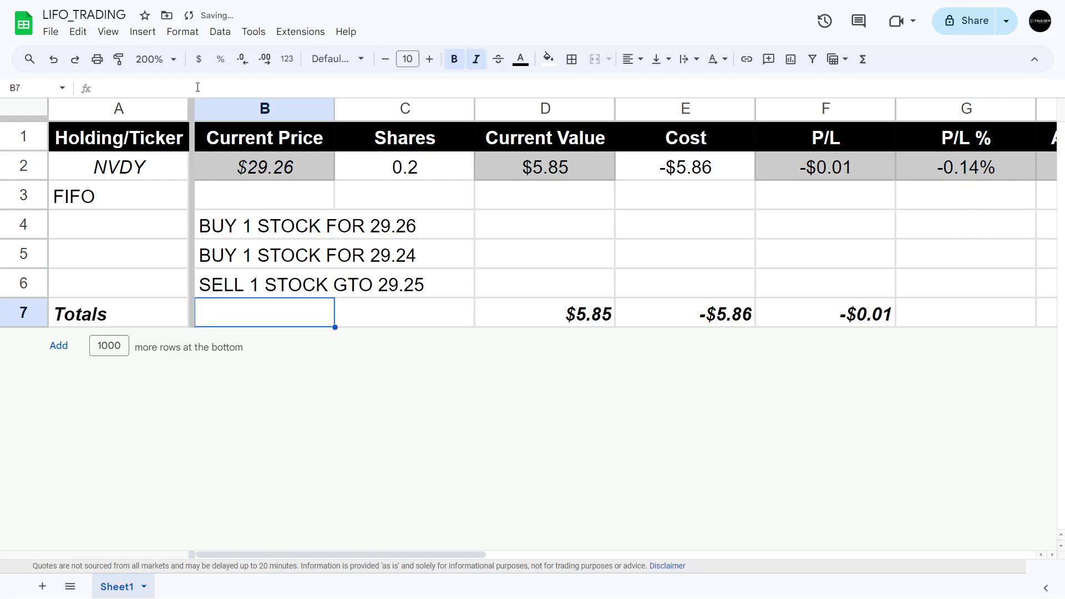
left_click_drag(270, 260, 278, 286)
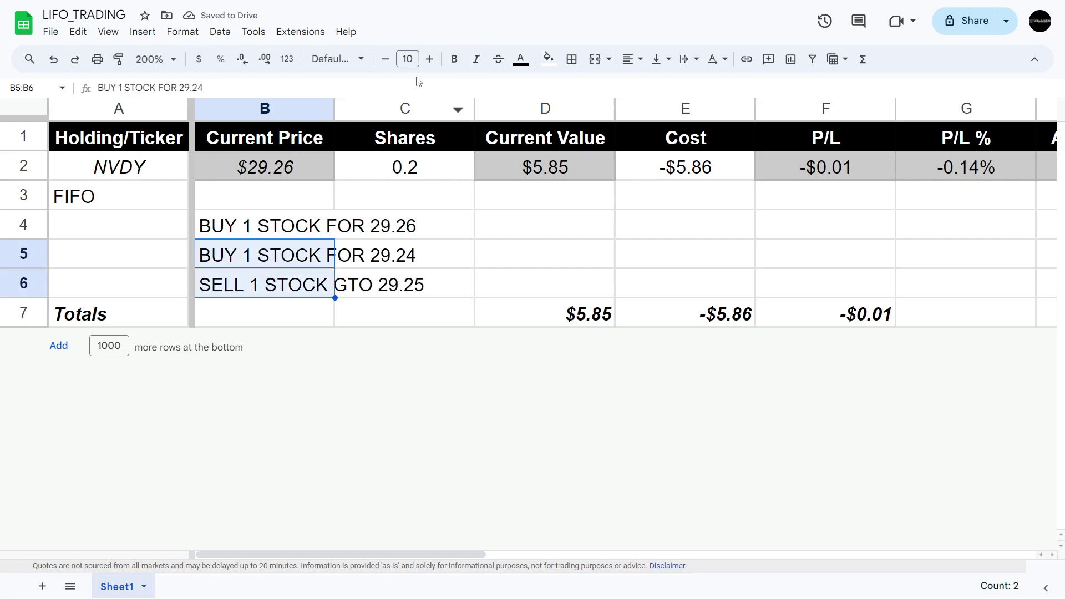
left_click(454, 58)
Italicize the B5:B6 entries, then select the FIFO example rows 3–6
left_click(476, 59)
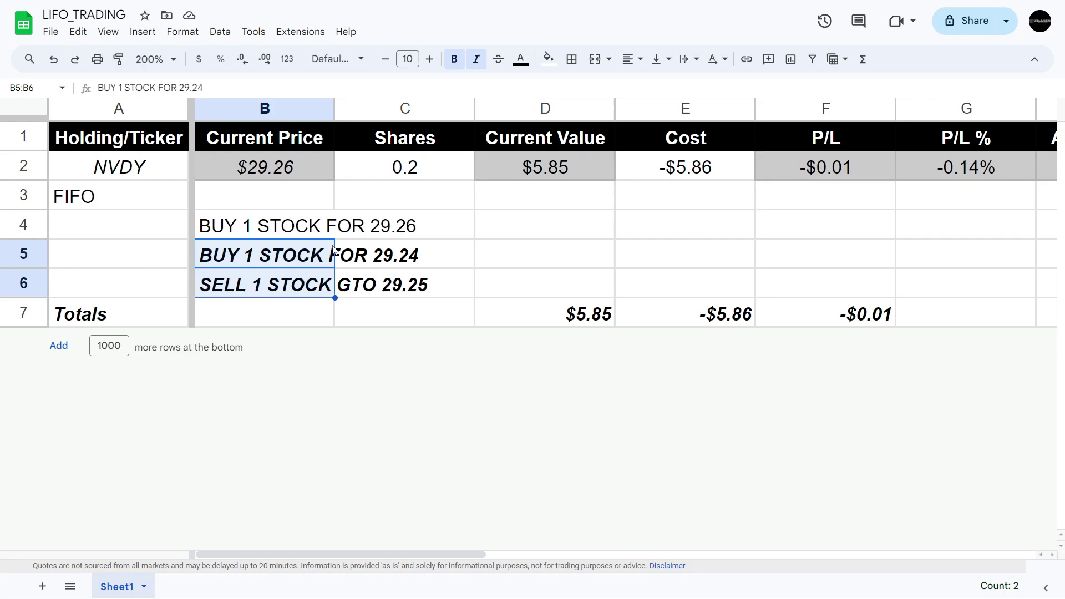
left_click(261, 225)
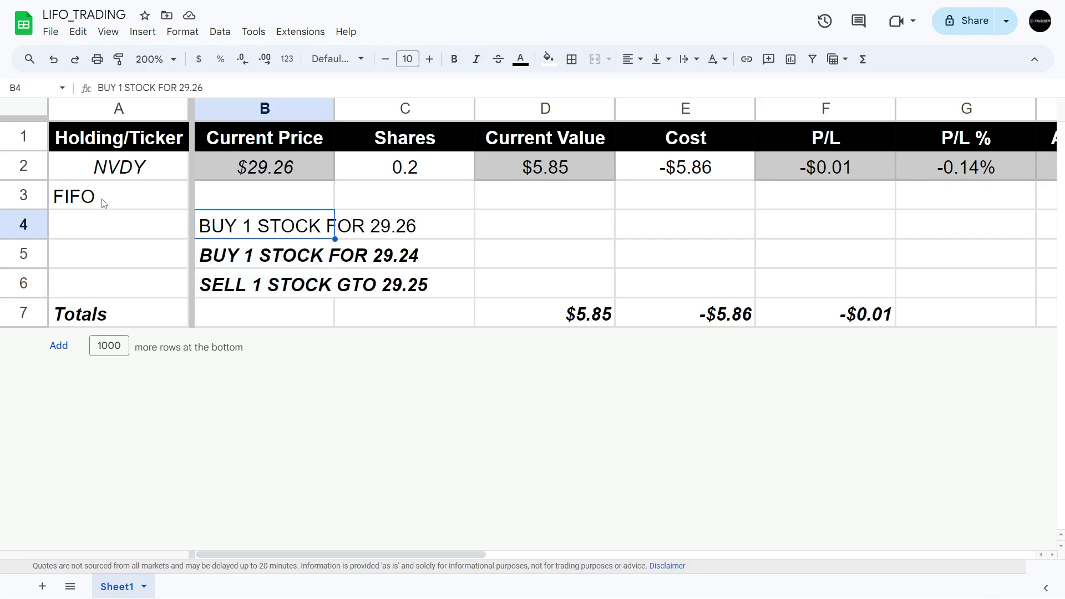
left_click(265, 281)
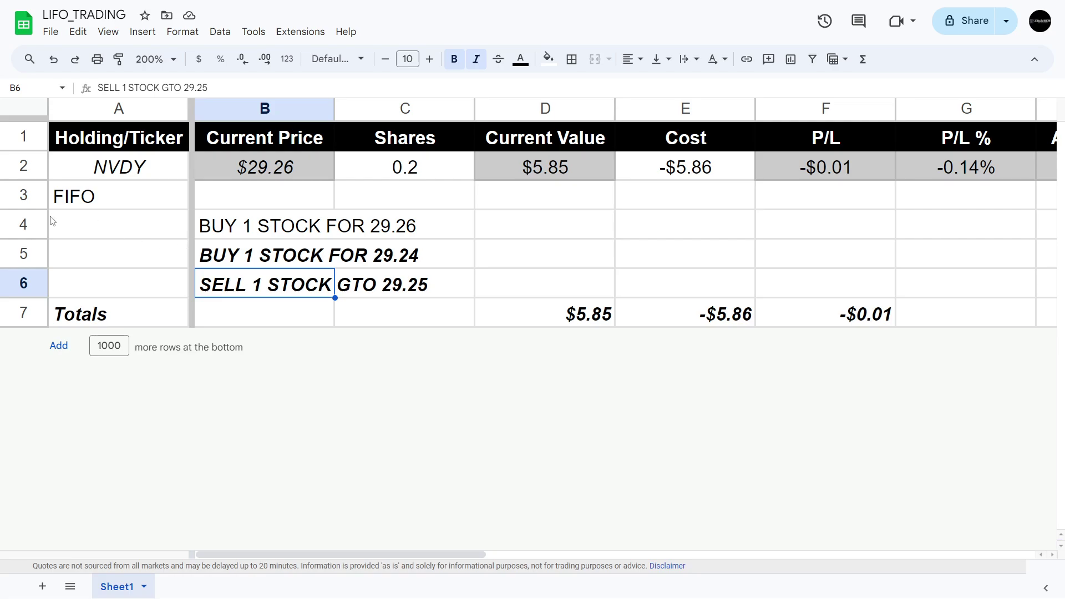
left_click_drag(29, 198, 38, 280)
Delete rows 3–6 to remove the FIFO example, then return to Robinhood's NVIDIA page
right_click(38, 280)
left_click(141, 393)
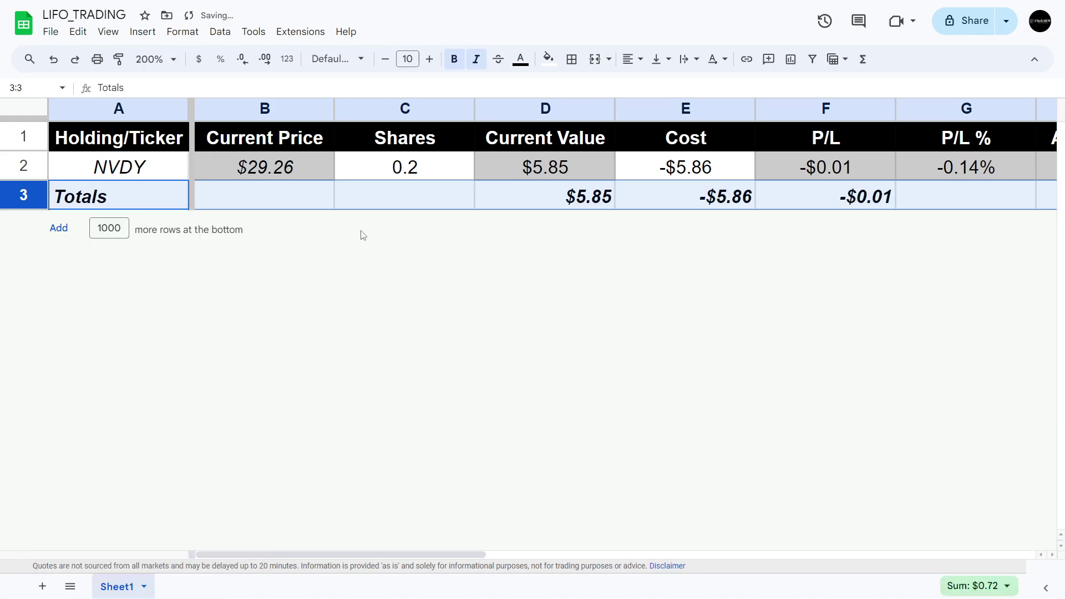
left_click(364, 202)
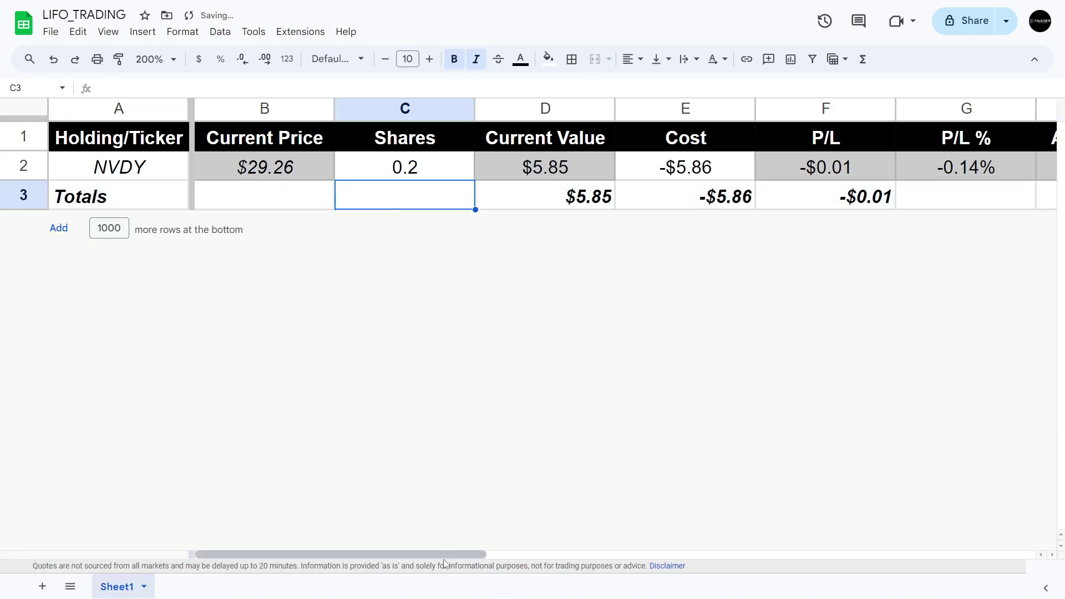
mouse_move(439, 553)
left_mouse_down()
mouse_move(828, 537)
mouse_move(423, 562)
left_mouse_up()
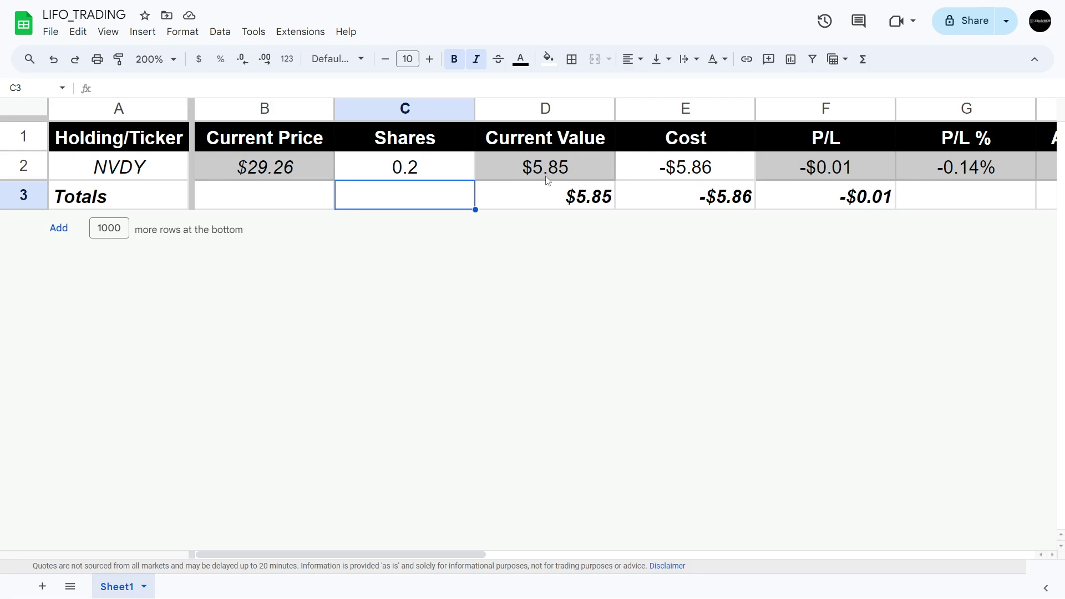
key("ctrl+Tab")
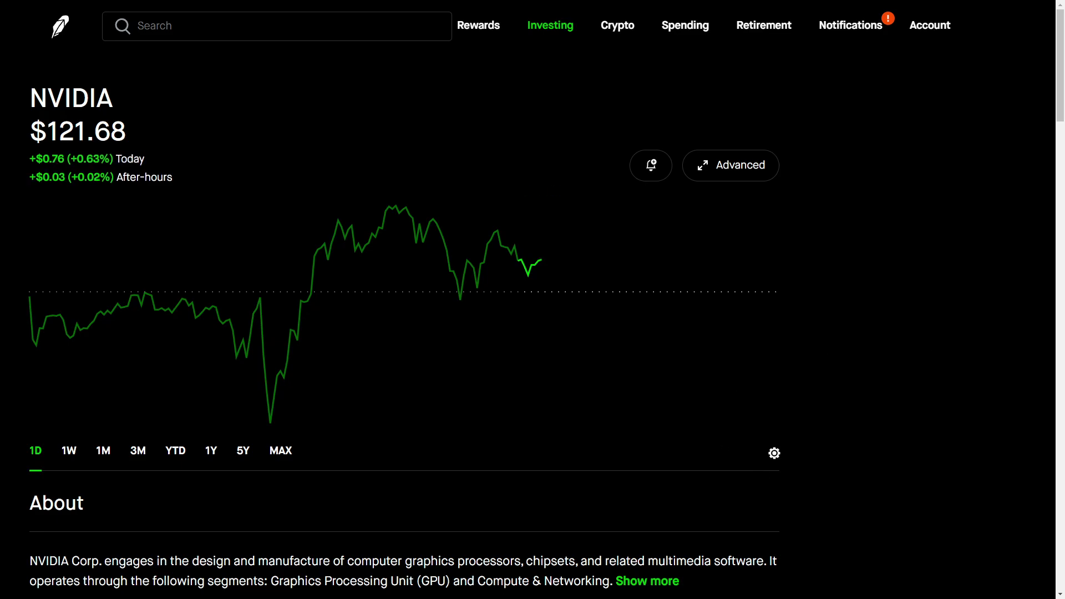
Go back from the NVIDIA page to the NVDY YieldMax ETF page quoting $29.33
key("alt+Left")
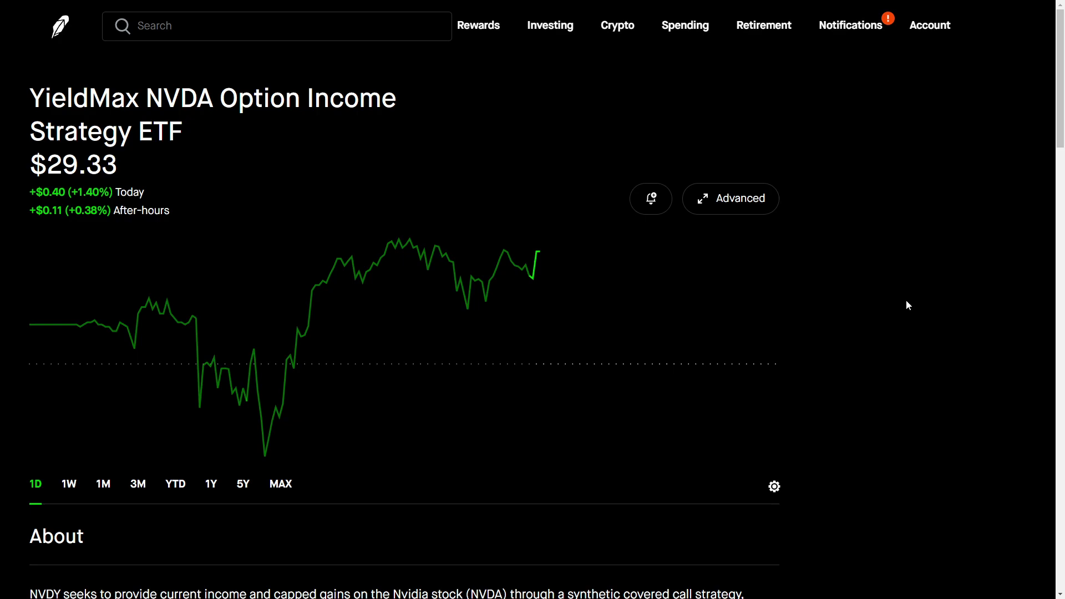